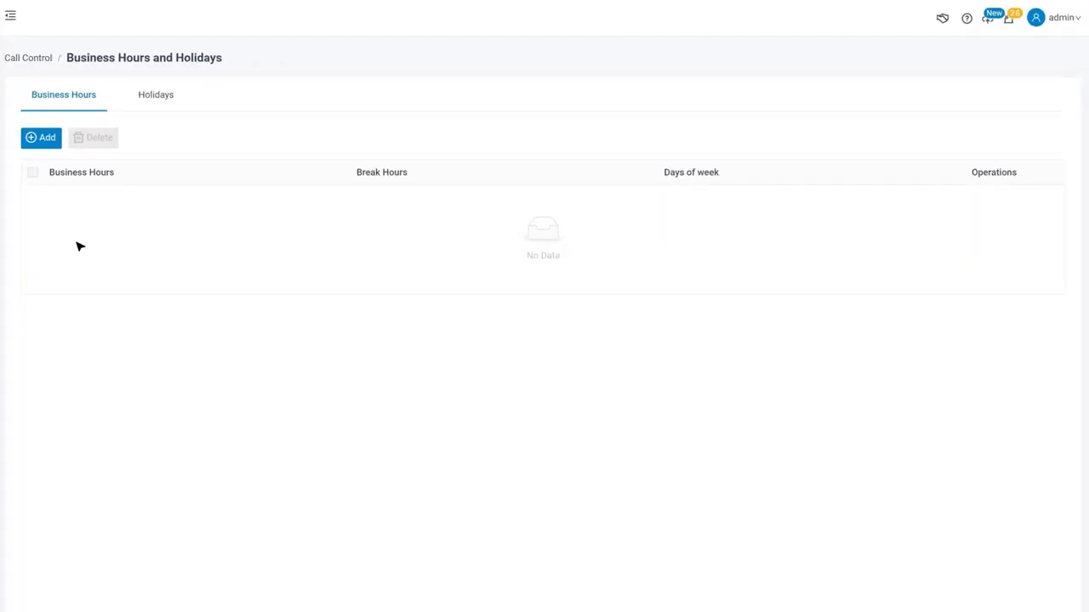
Create a business hours entry with working time from 09:00 AM to 06:00 PM.
{"action": "left_click", "coordinate": [39, 138]}
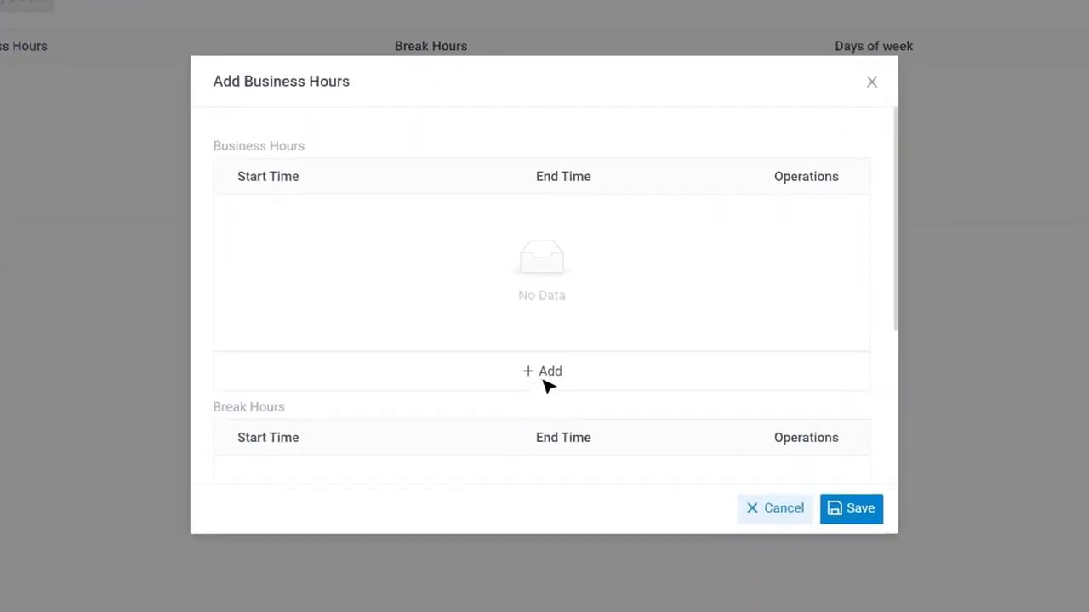
{"action": "left_click", "coordinate": [544, 375]}
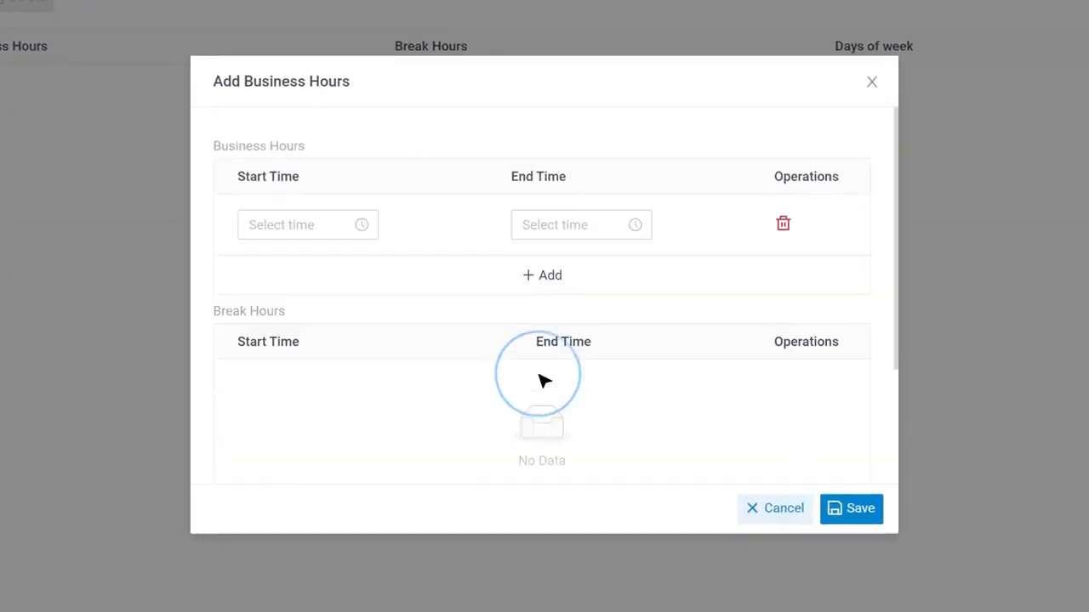
{"action": "left_click", "coordinate": [341, 230]}
{"action": "left_click", "coordinate": [364, 257]}
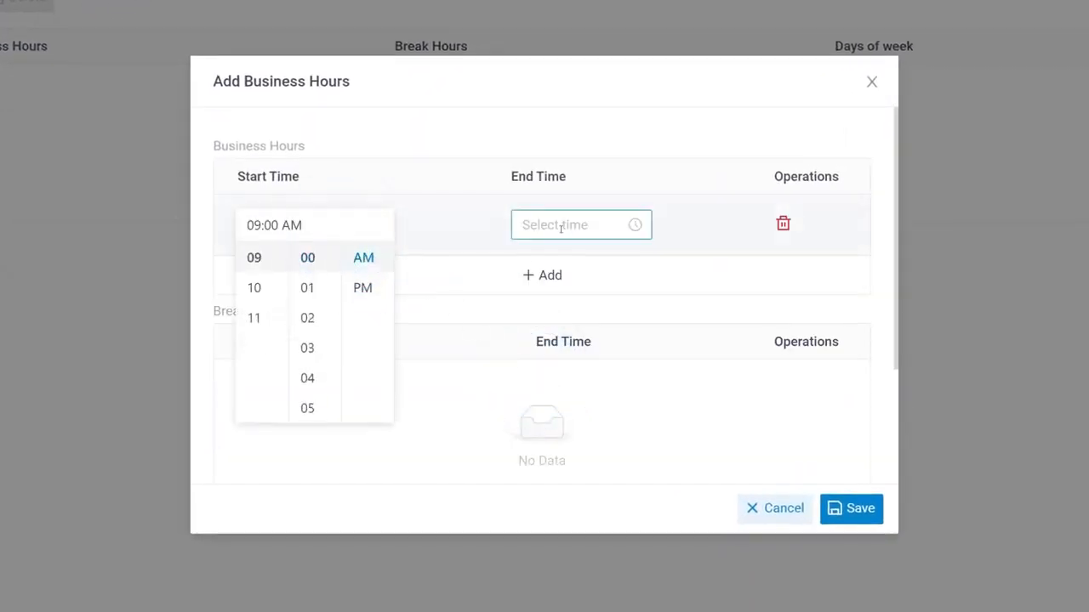
{"action": "left_click", "coordinate": [557, 227]}
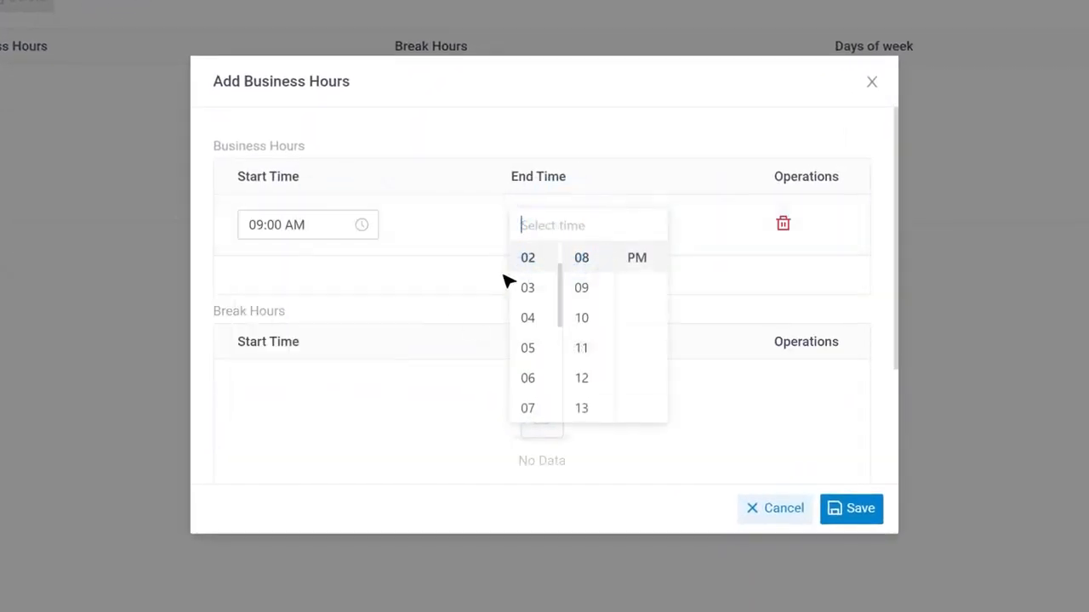
{"action": "left_click", "coordinate": [613, 259]}
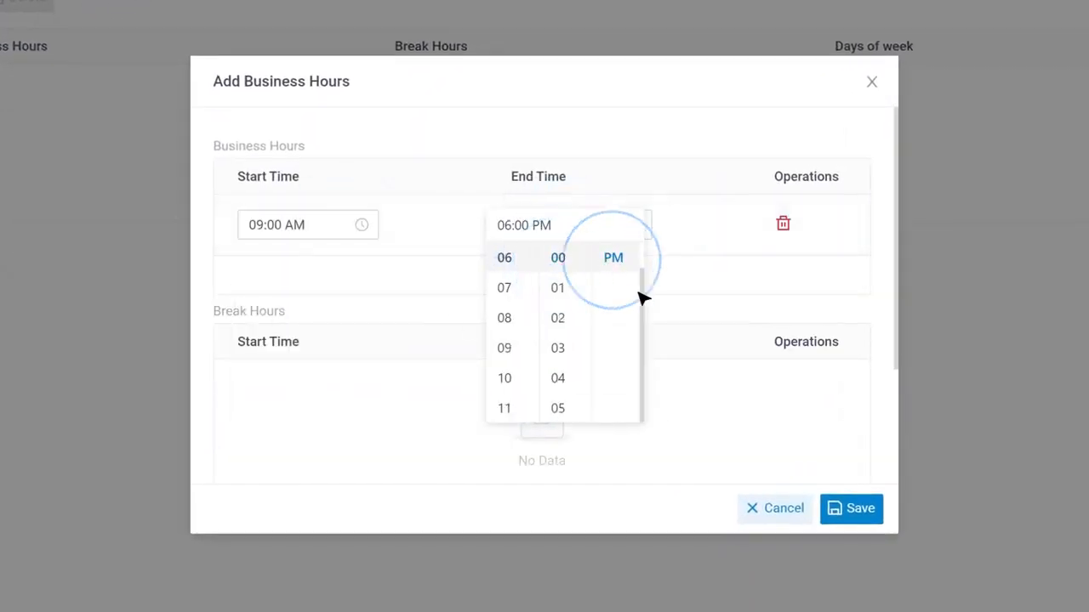
{"action": "left_click", "coordinate": [688, 309]}
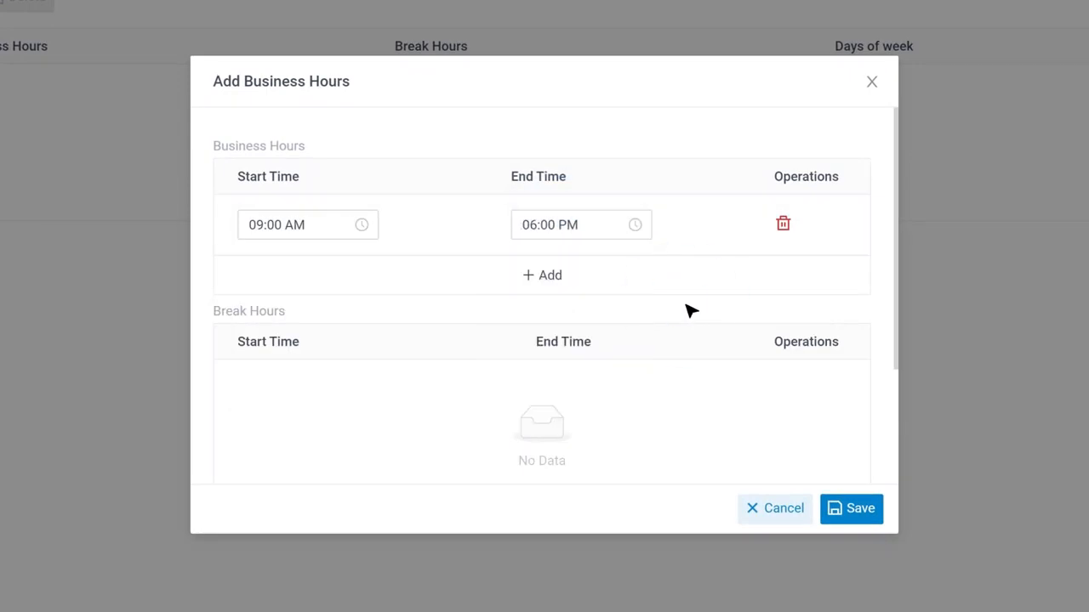
Add a break period from 12:00 PM to 01:00 PM to the business hours entry.
{"action": "scroll", "coordinate": [691, 311], "scroll_direction": "down", "scroll_amount": 2}
{"action": "left_click", "coordinate": [538, 375]}
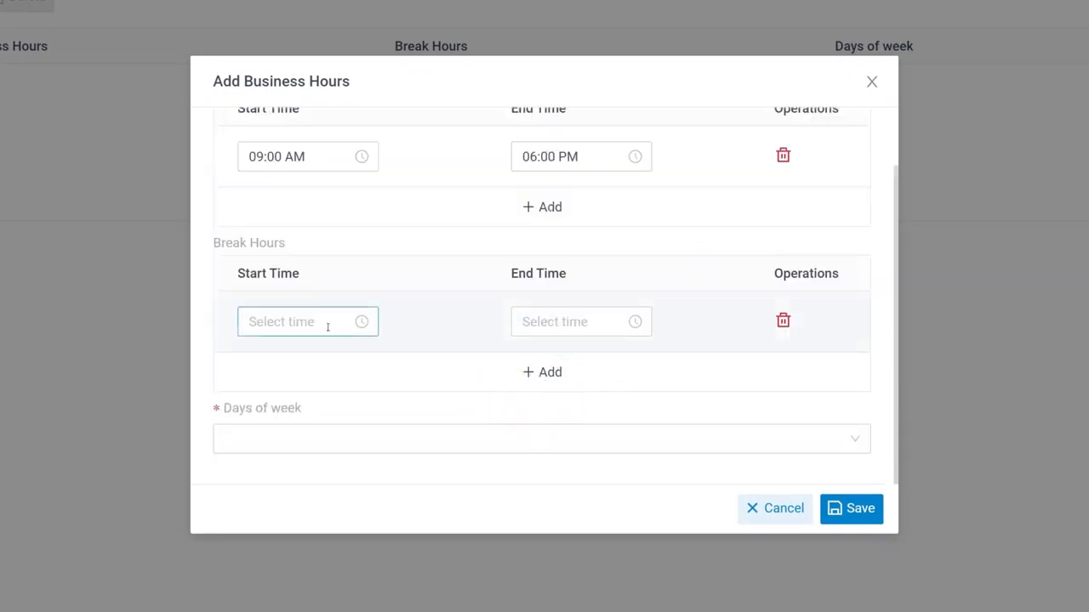
{"action": "left_click", "coordinate": [329, 324]}
{"action": "left_click", "coordinate": [360, 355]}
{"action": "left_click", "coordinate": [568, 323]}
{"action": "left_click", "coordinate": [615, 356]}
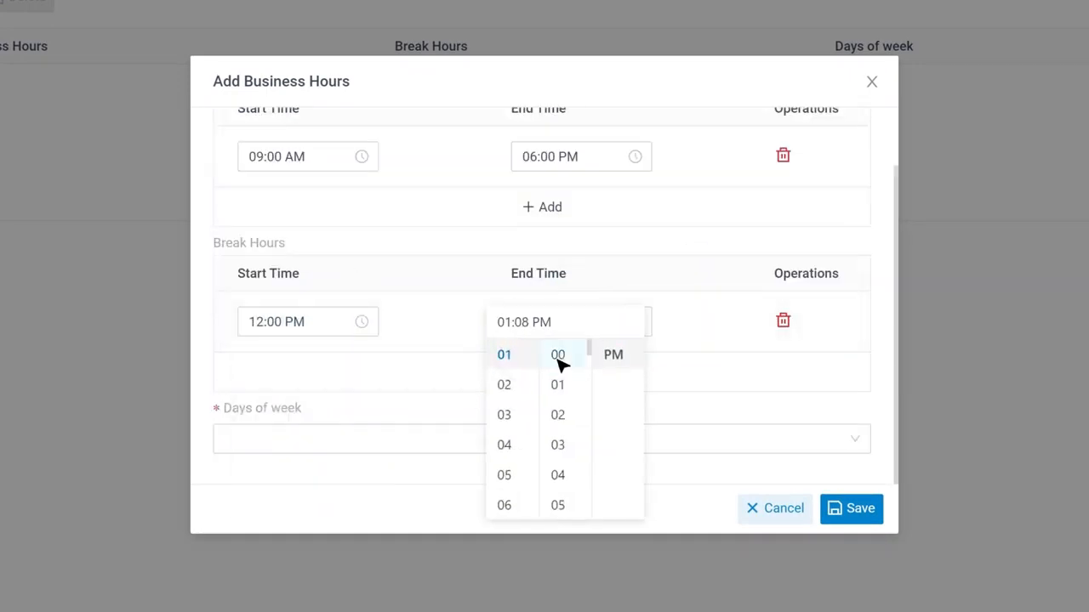
{"action": "left_click", "coordinate": [689, 408]}
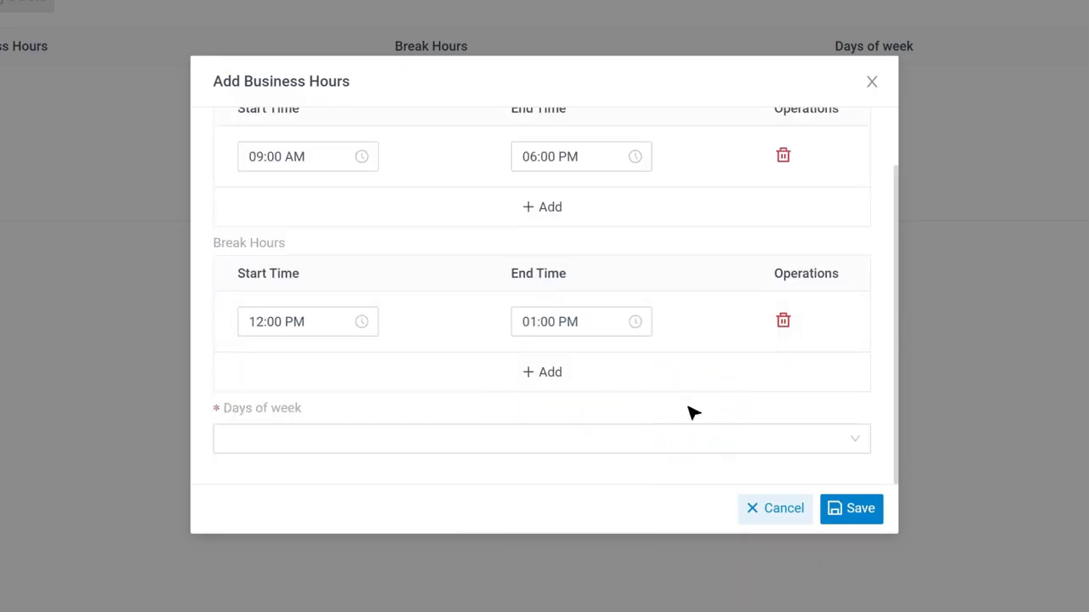
Assign Monday through Friday to the business hours entry, then save it and apply the configuration.
{"action": "left_click", "coordinate": [853, 443]}
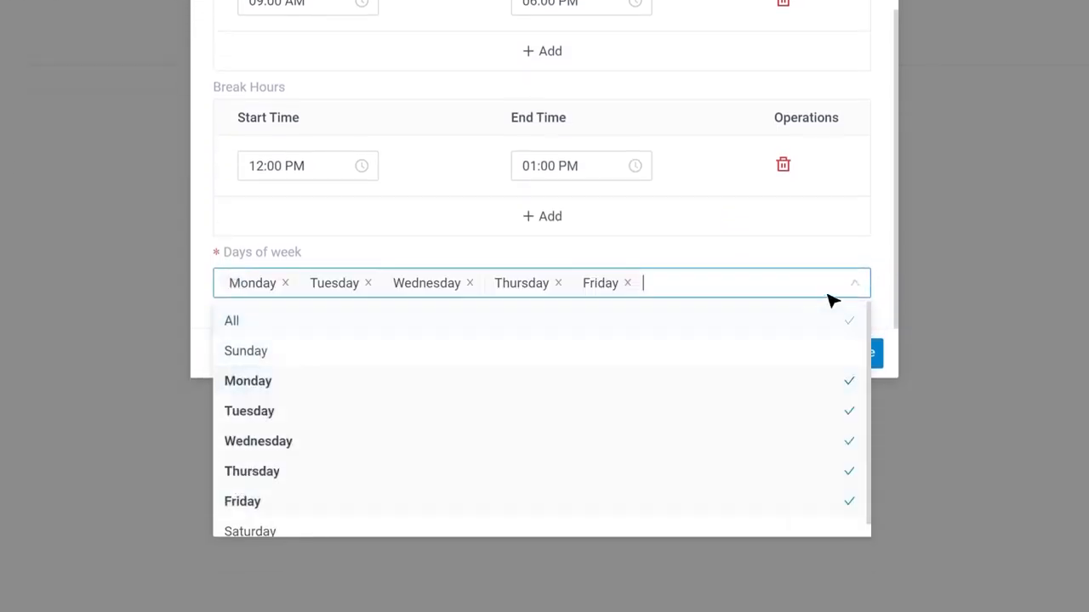
{"action": "left_click", "coordinate": [853, 283]}
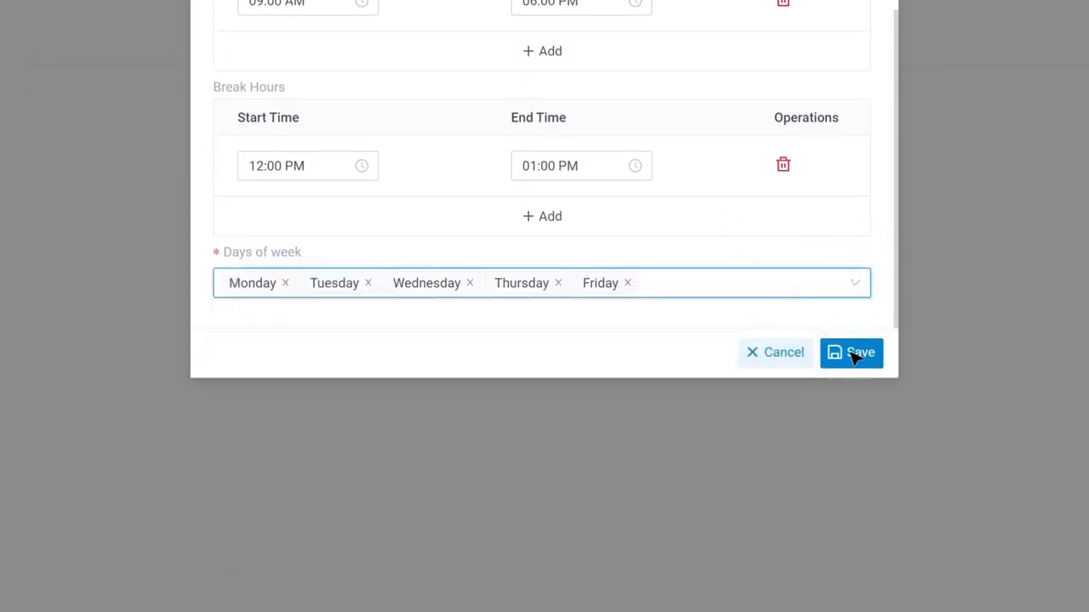
{"action": "left_click", "coordinate": [851, 359]}
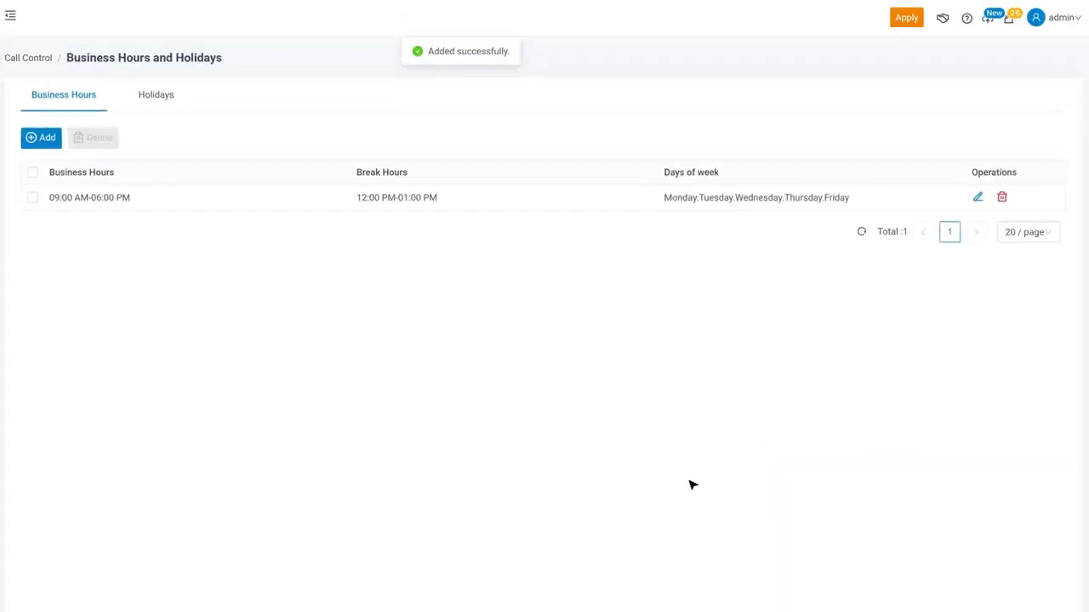
{"action": "left_click", "coordinate": [906, 18]}
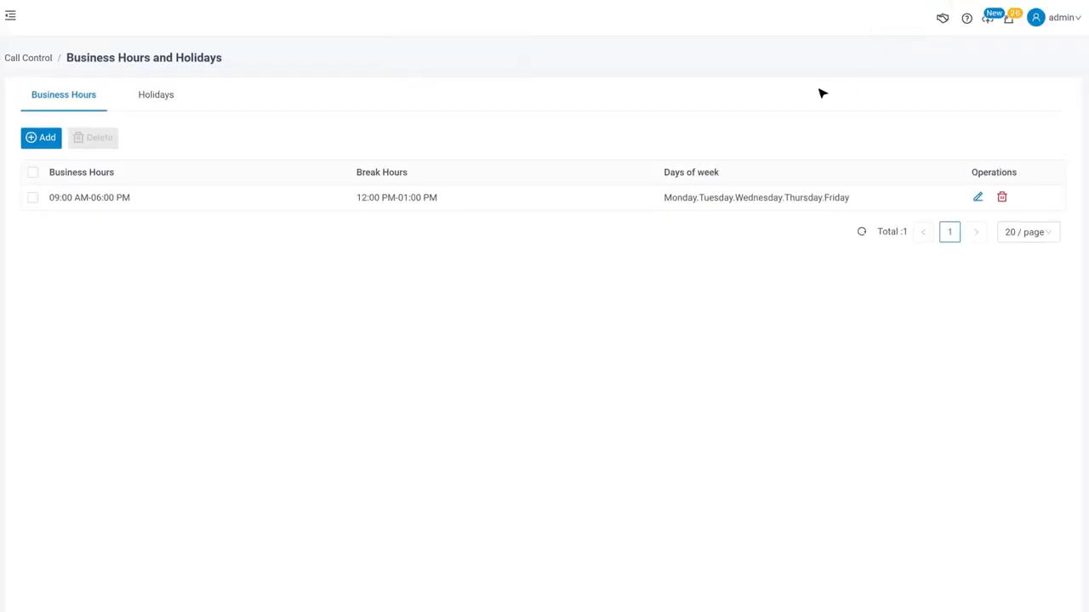
Start a new holiday named New Year with the holiday type By Date.
{"action": "left_click", "coordinate": [167, 94]}
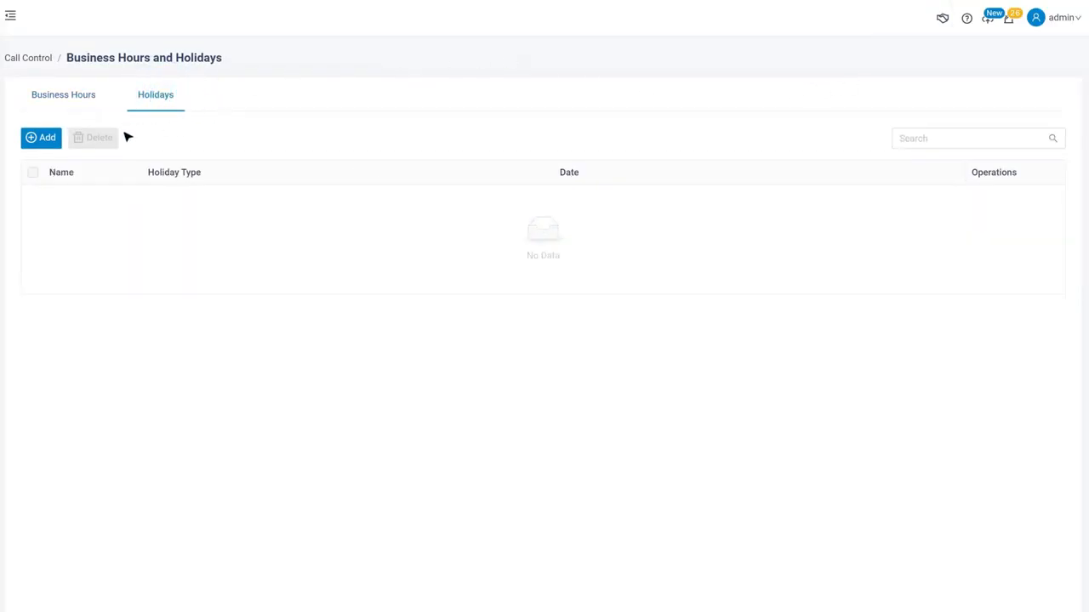
{"action": "left_click", "coordinate": [41, 138]}
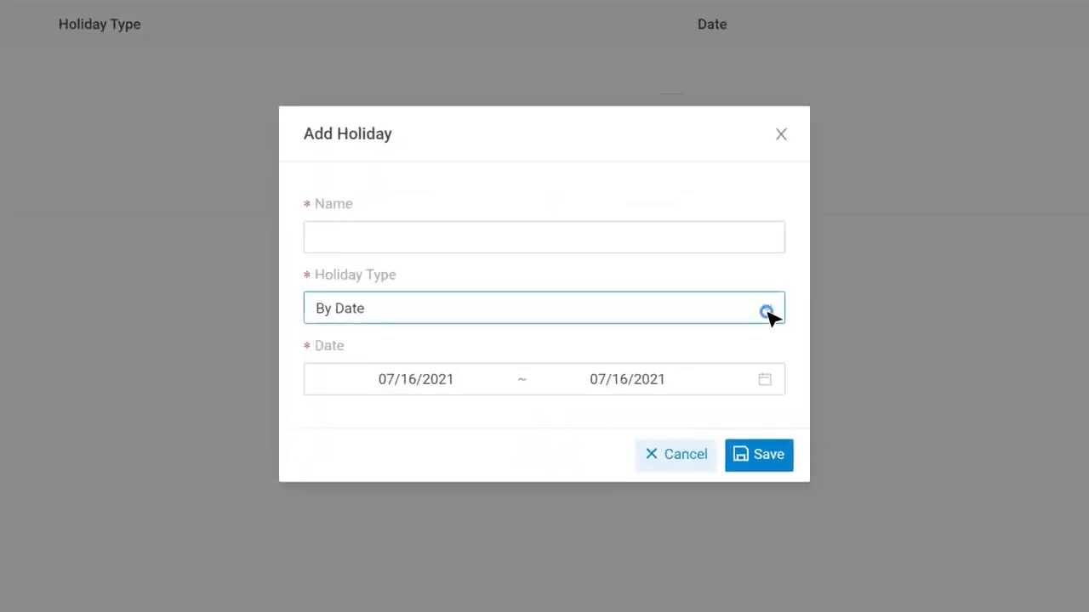
{"action": "left_click", "coordinate": [607, 358]}
{"action": "key", "text": "Down"}
{"action": "key", "text": "Down"}
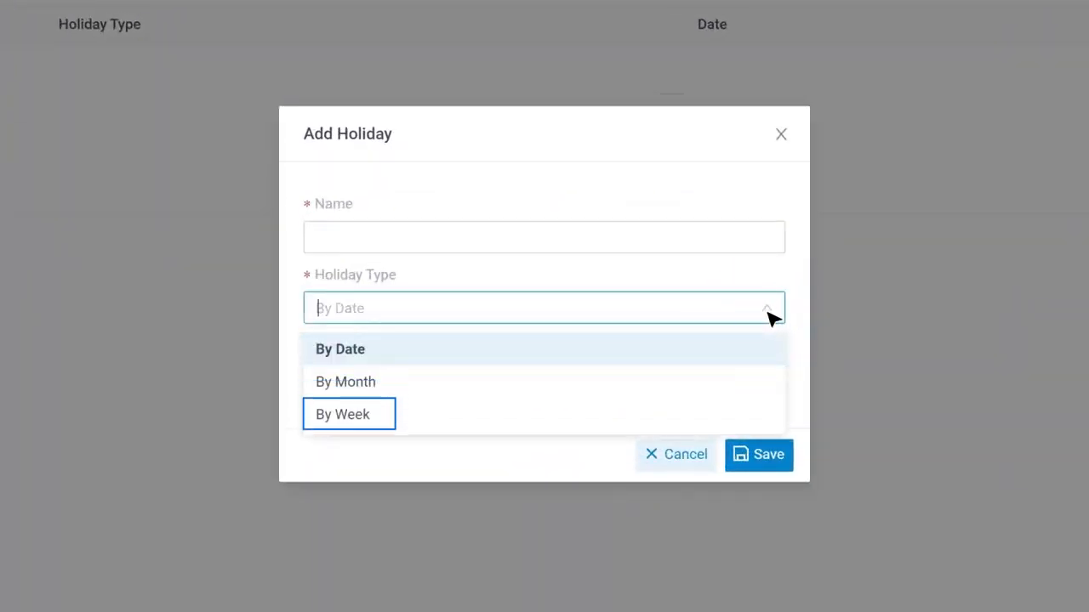
{"action": "left_click", "coordinate": [374, 352]}
{"action": "left_click", "coordinate": [376, 238]}
{"action": "type", "text": "New Year"}
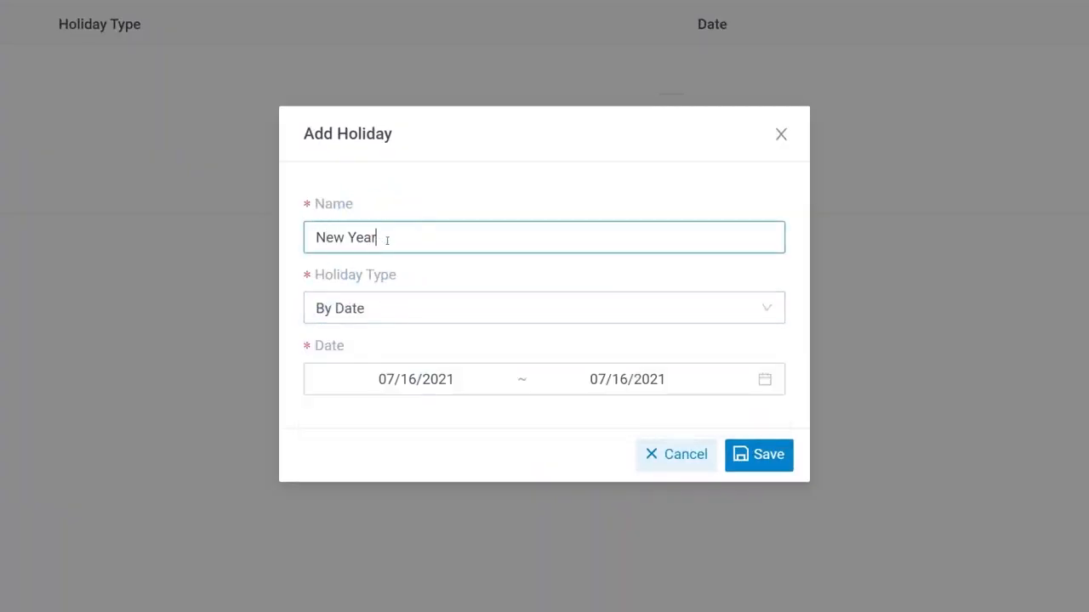
Set the New Year holiday's start and end date to 01/01/2022, save it and apply the configuration.
{"action": "left_click", "coordinate": [765, 381]}
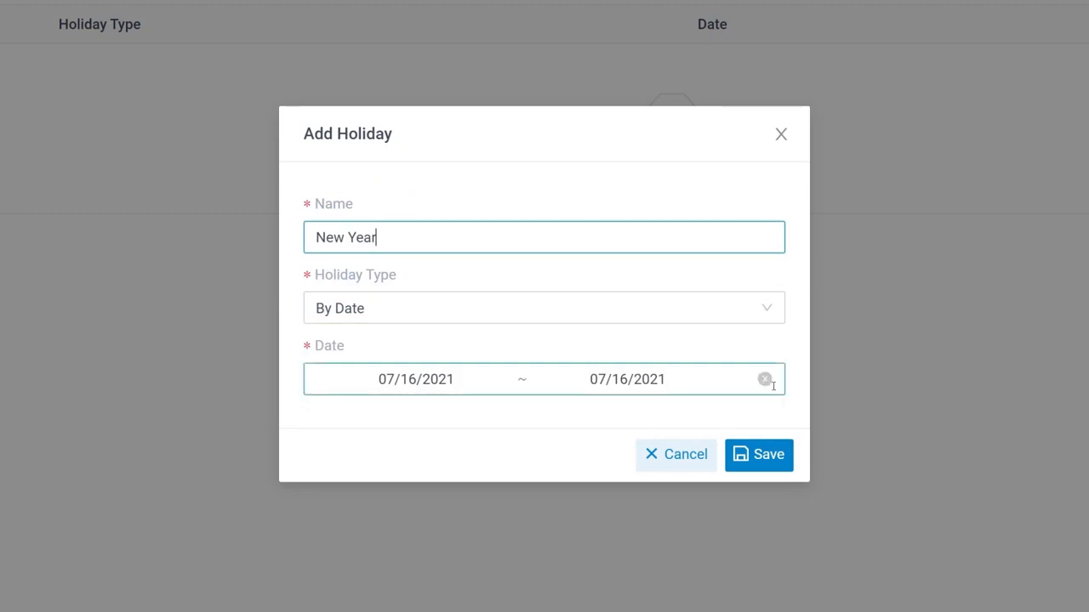
{"action": "left_click", "coordinate": [829, 289]}
{"action": "left_click", "coordinate": [830, 289]}
{"action": "left_click", "coordinate": [829, 289]}
{"action": "left_click", "coordinate": [829, 289]}
{"action": "left_click", "coordinate": [829, 290]}
{"action": "left_click", "coordinate": [835, 365]}
{"action": "left_click", "coordinate": [835, 366]}
{"action": "left_click", "coordinate": [778, 339]}
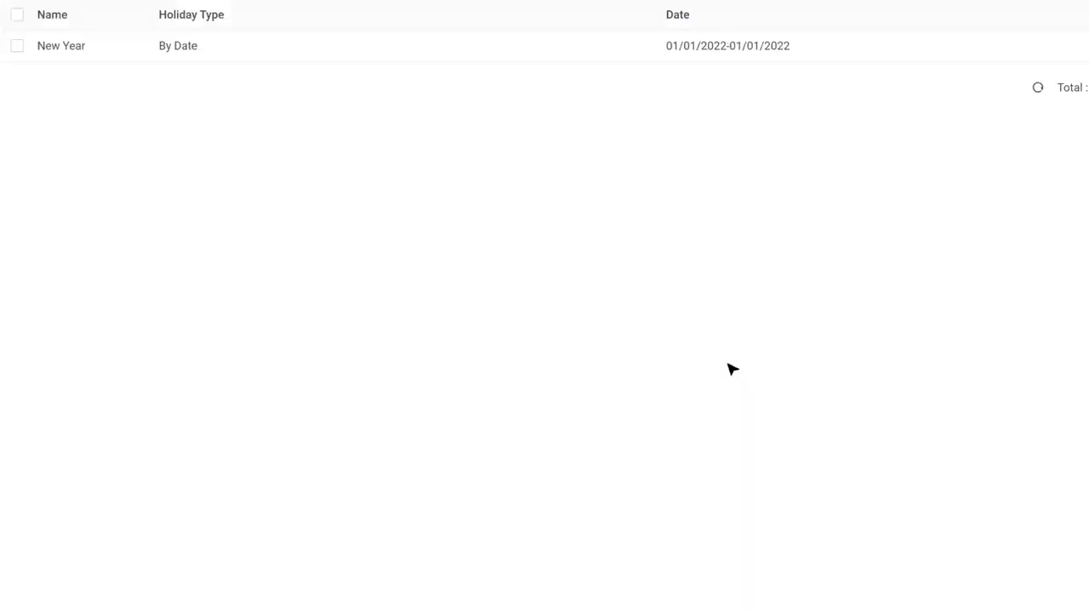
{"action": "left_click", "coordinate": [936, 17]}
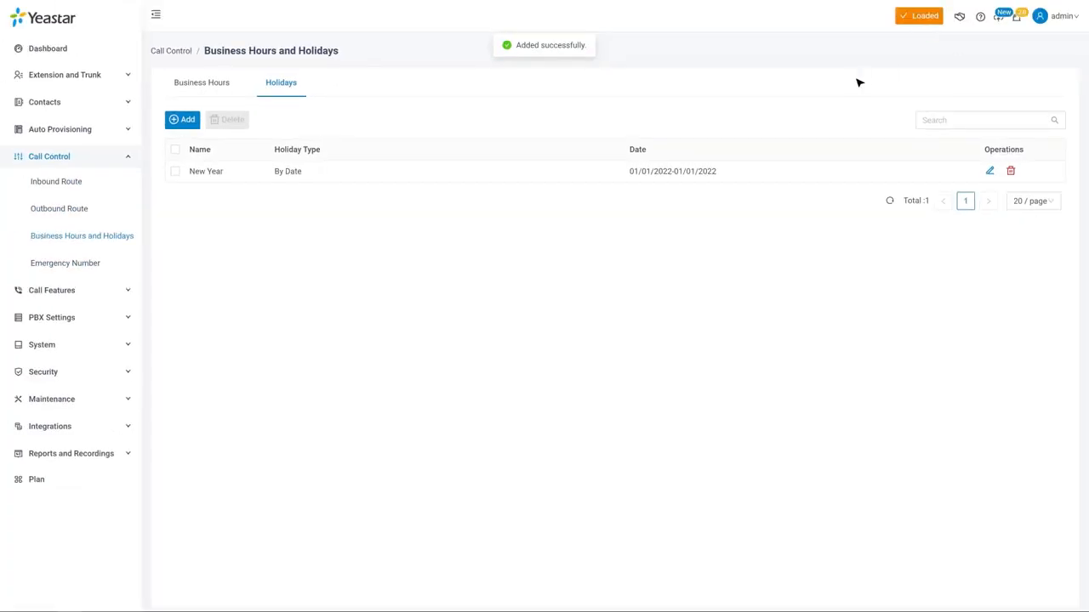
In the feature code settings, grant extension 1001 permission to switch the business hours status and save.
{"action": "left_click", "coordinate": [124, 293]}
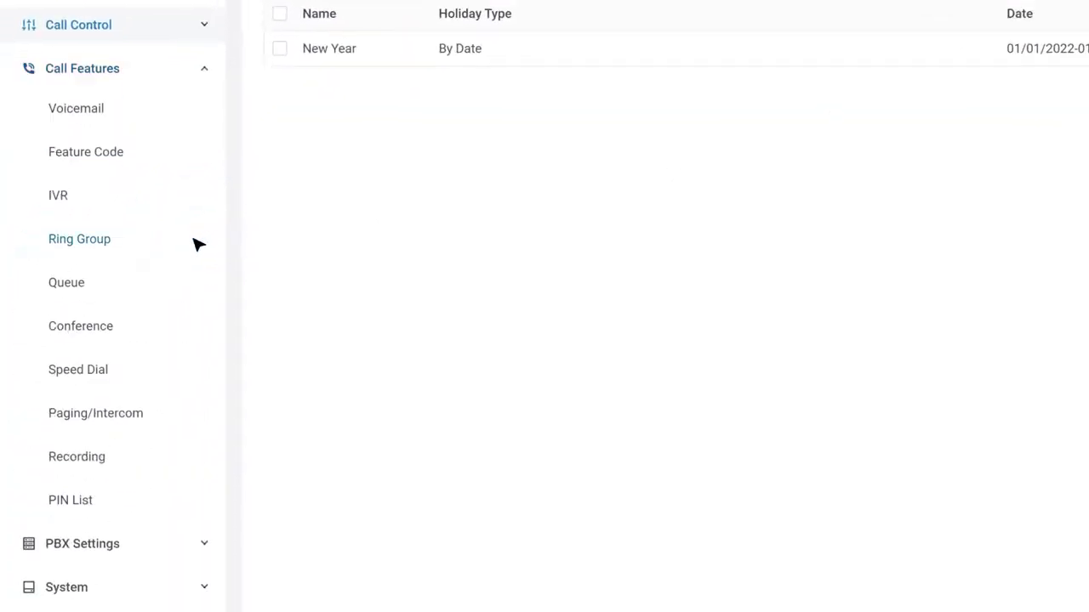
{"action": "left_click", "coordinate": [125, 158]}
{"action": "scroll", "coordinate": [261, 170], "scroll_direction": "down", "scroll_amount": 10}
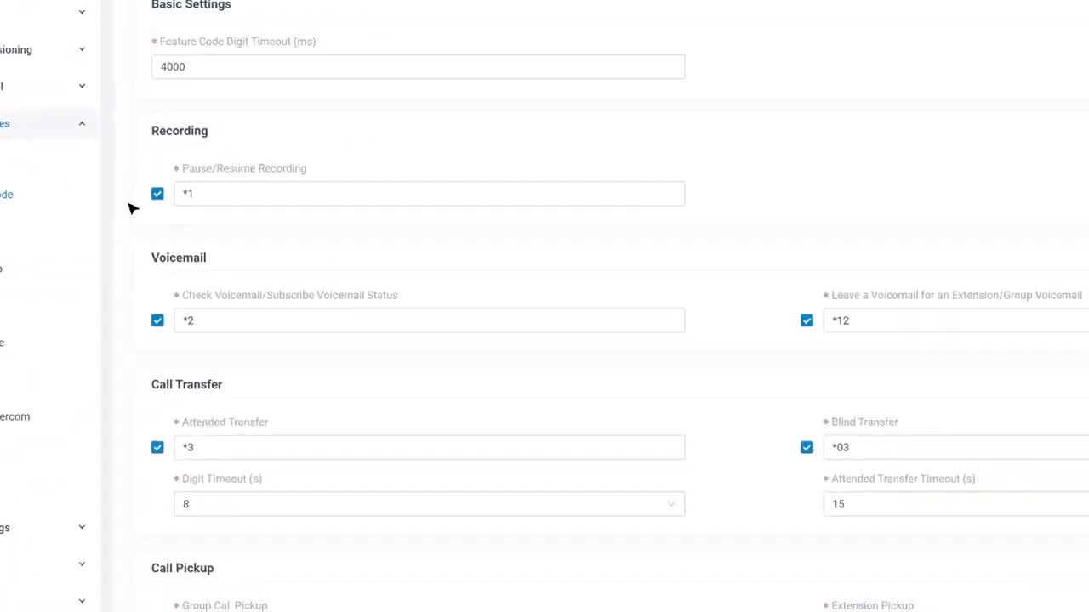
{"action": "scroll", "coordinate": [254, 282], "scroll_direction": "down", "scroll_amount": 3}
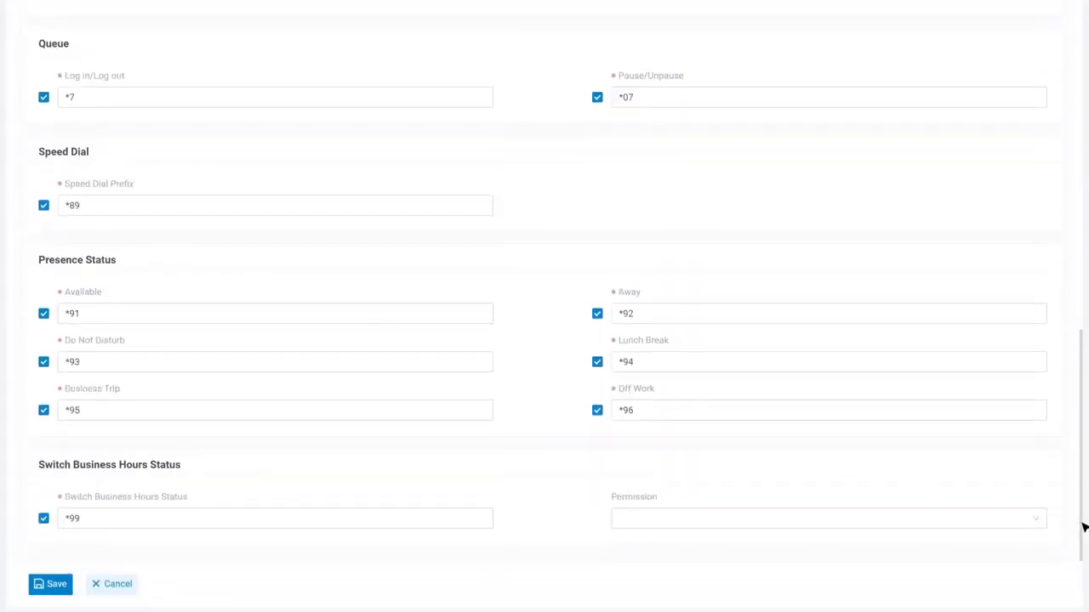
{"action": "left_click", "coordinate": [1023, 518]}
{"action": "left_click", "coordinate": [847, 393]}
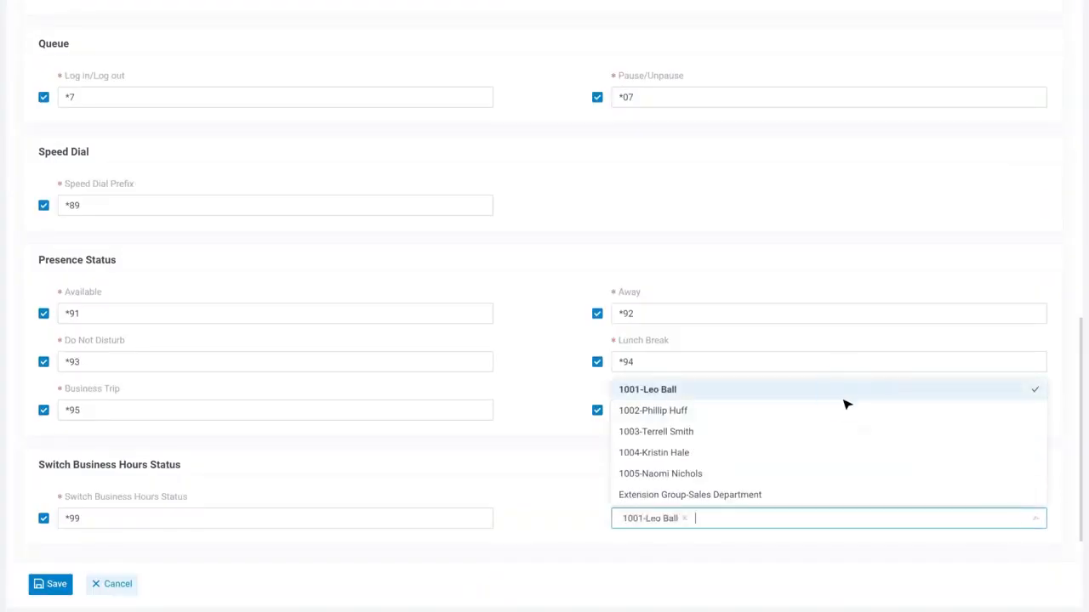
{"action": "left_click", "coordinate": [581, 523]}
{"action": "left_click", "coordinate": [49, 586]}
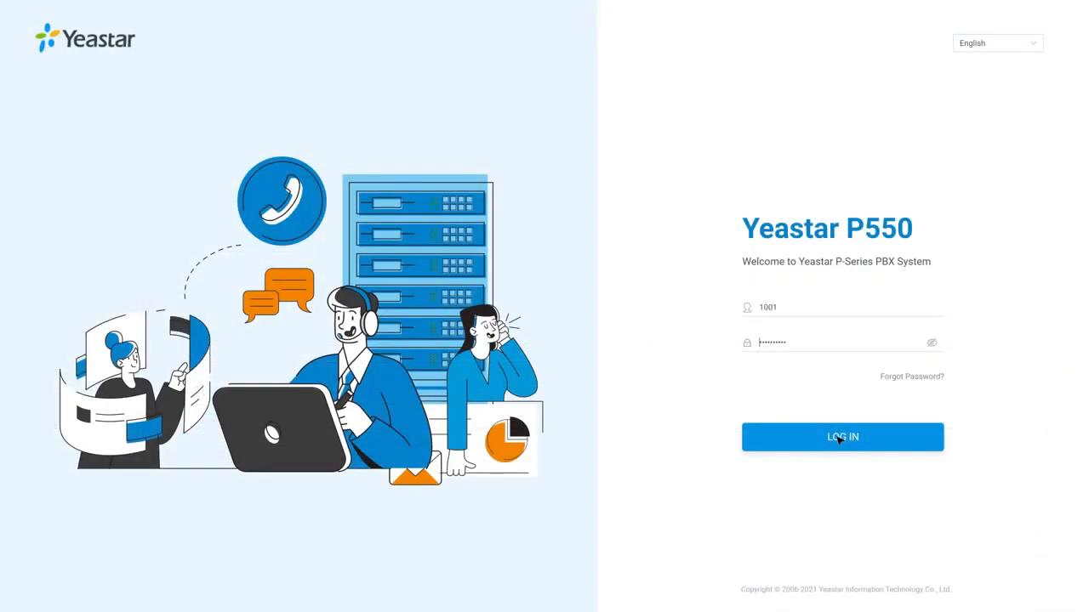
Log in with the prefilled extension account and switch the PBX to Business Hours from the Operator Panel.
{"action": "left_click", "coordinate": [839, 438]}
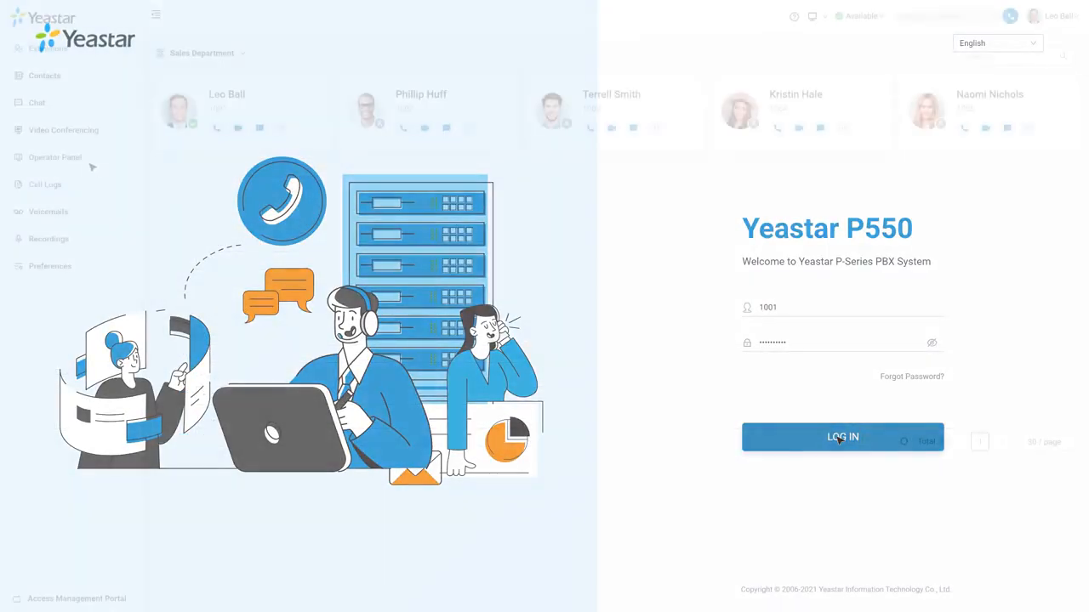
{"action": "left_click", "coordinate": [91, 162]}
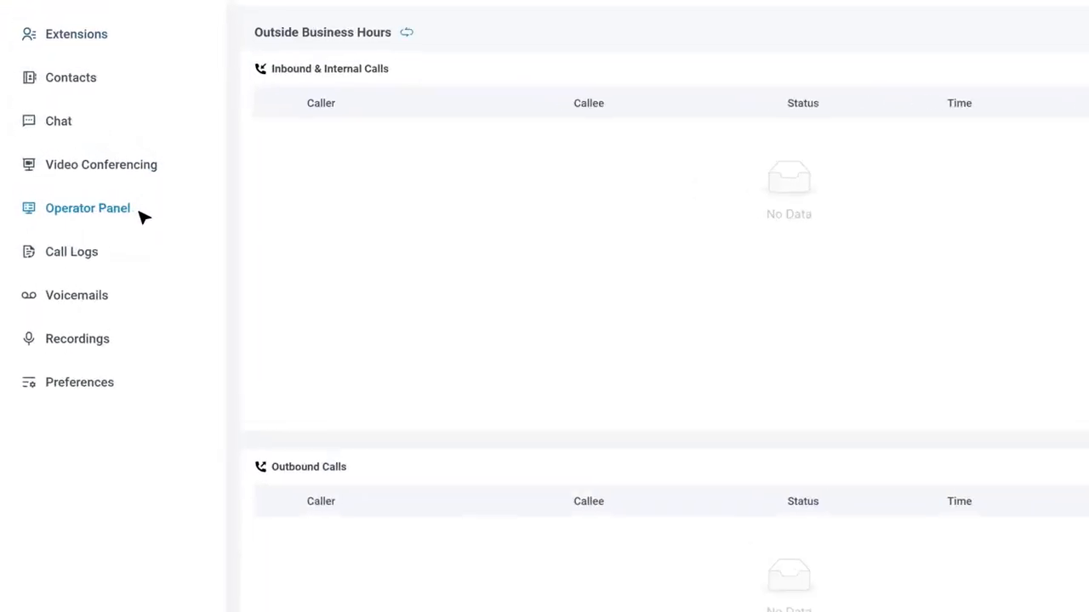
{"action": "left_click", "coordinate": [405, 33]}
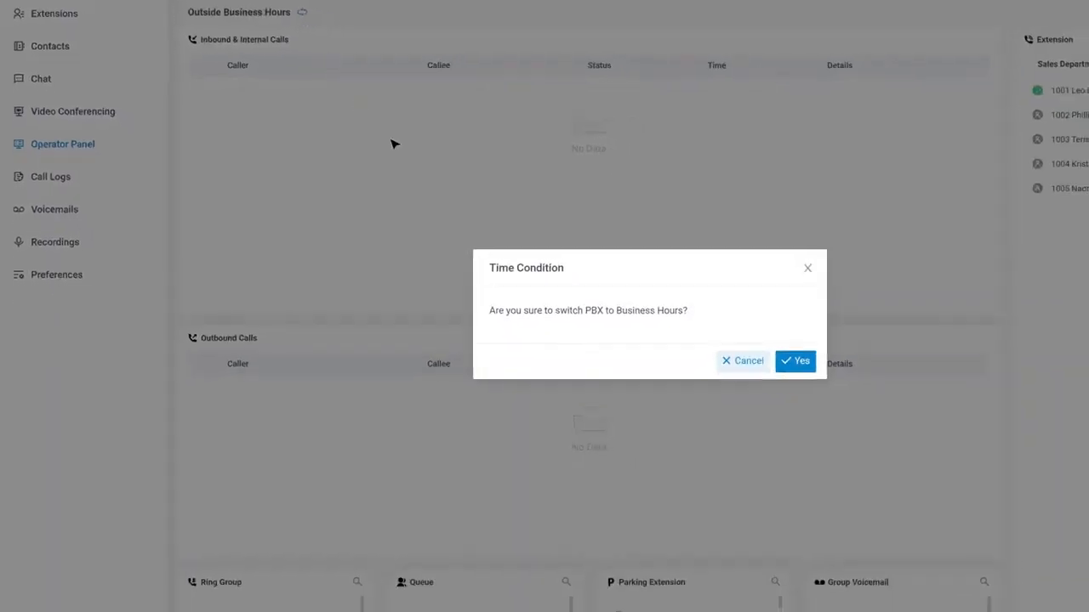
{"action": "left_click", "coordinate": [796, 362]}
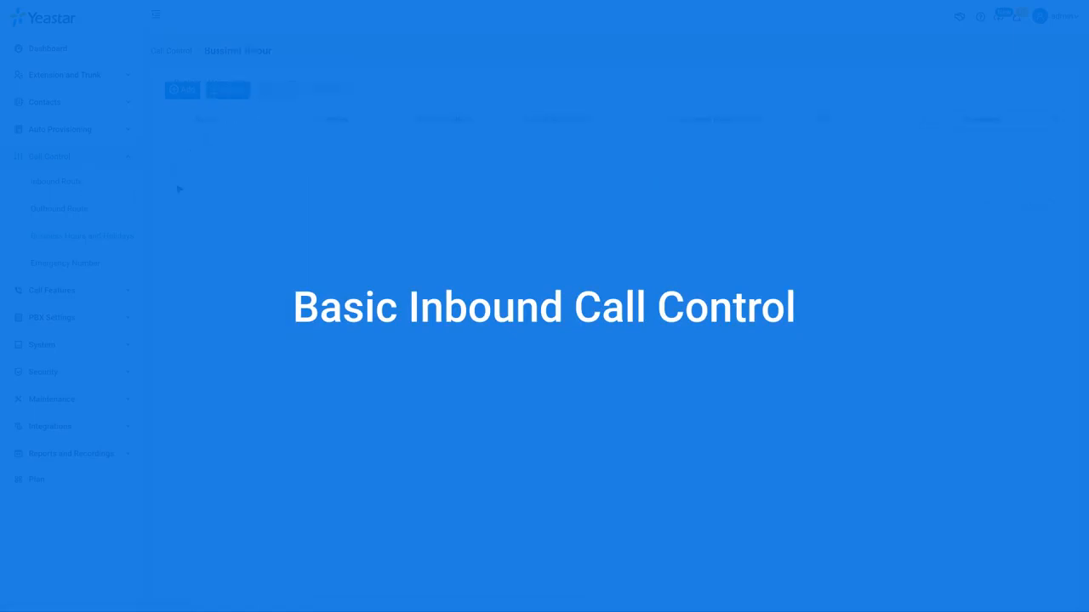
Start a new inbound route in the call control settings and name it Company01.
{"action": "left_click", "coordinate": [182, 90]}
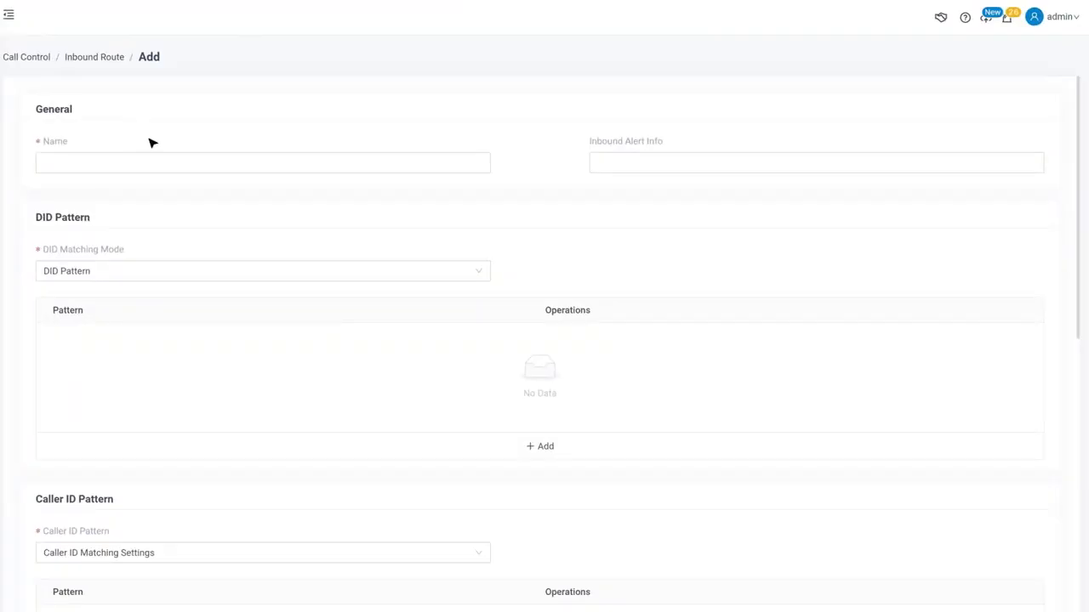
{"action": "left_click", "coordinate": [208, 162]}
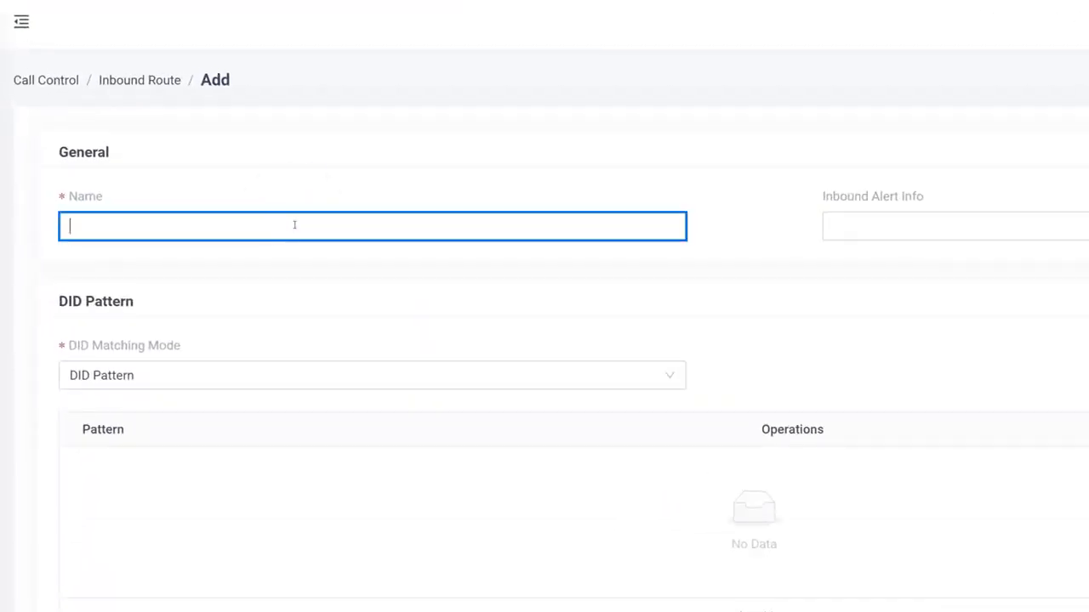
{"action": "type", "text": "Company01"}
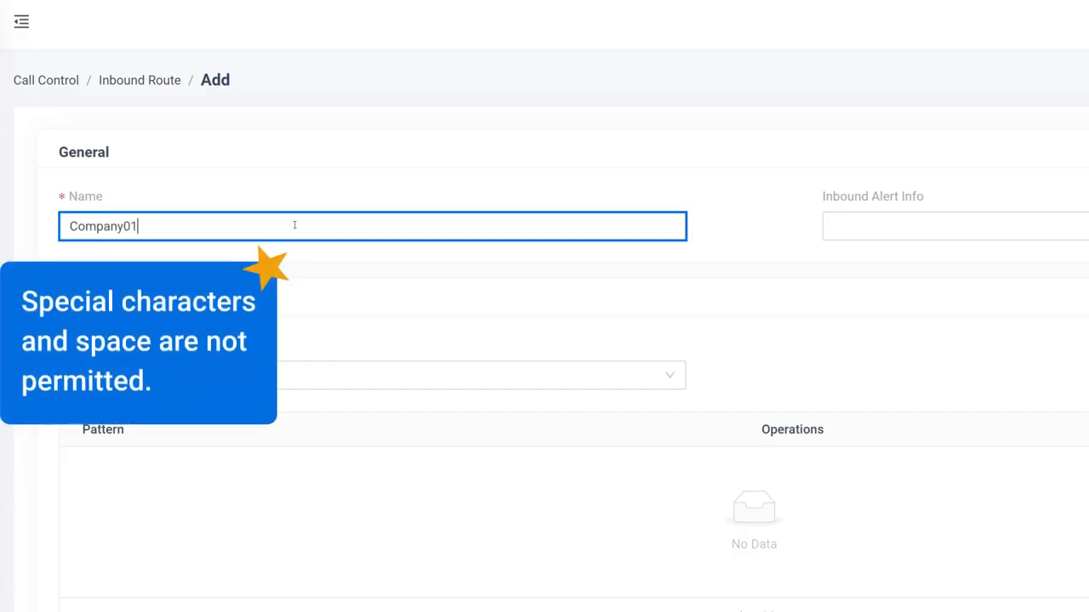
Assign the Company01 peer trunk to the inbound route's selected trunks.
{"action": "scroll", "coordinate": [672, 383], "scroll_direction": "down", "scroll_amount": 10}
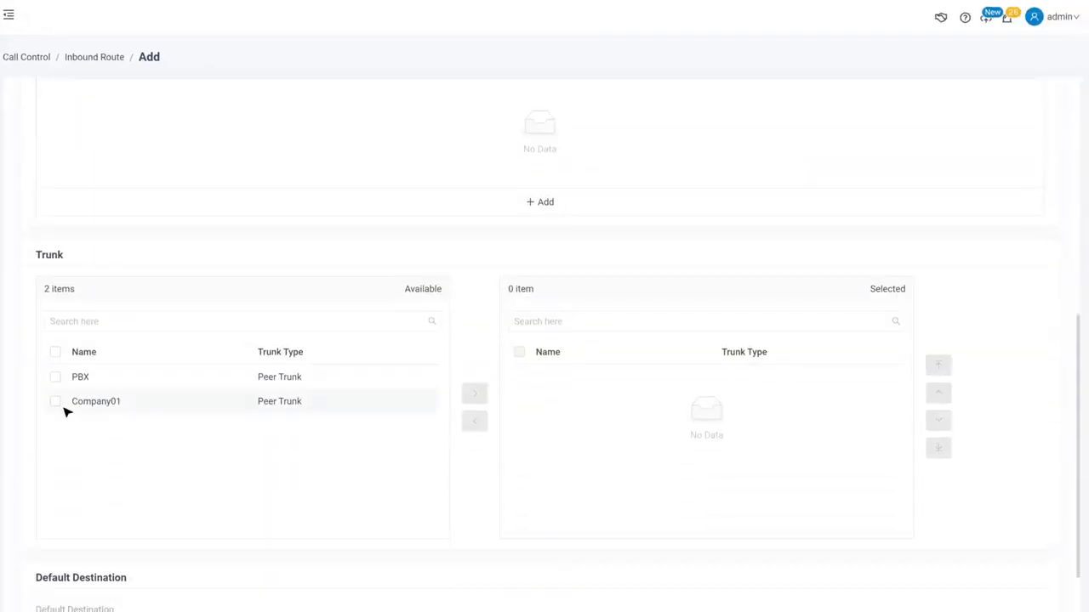
{"action": "left_click", "coordinate": [56, 403]}
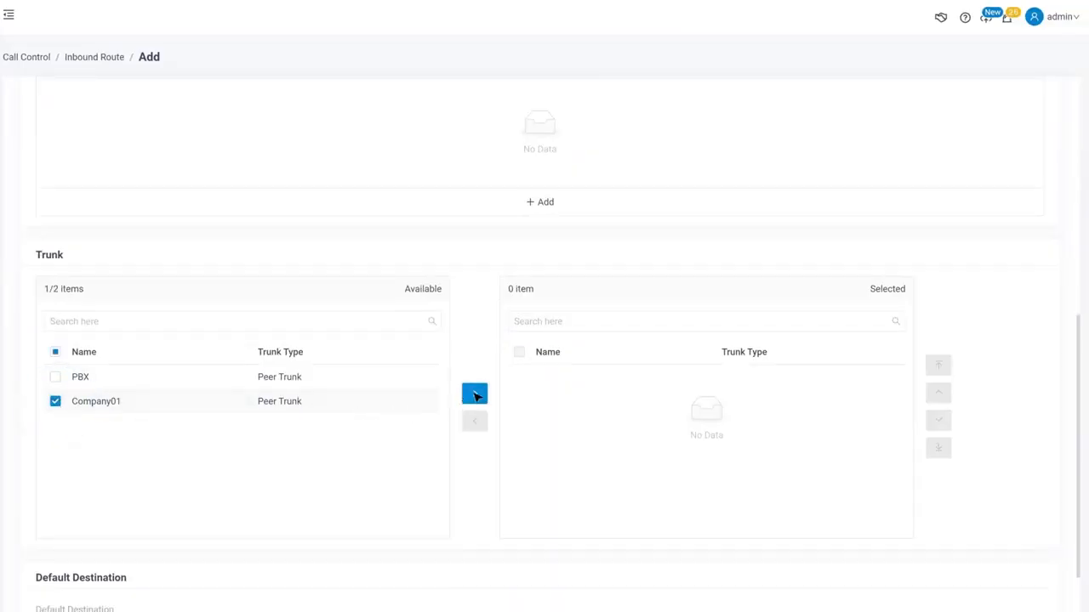
{"action": "left_click", "coordinate": [476, 395]}
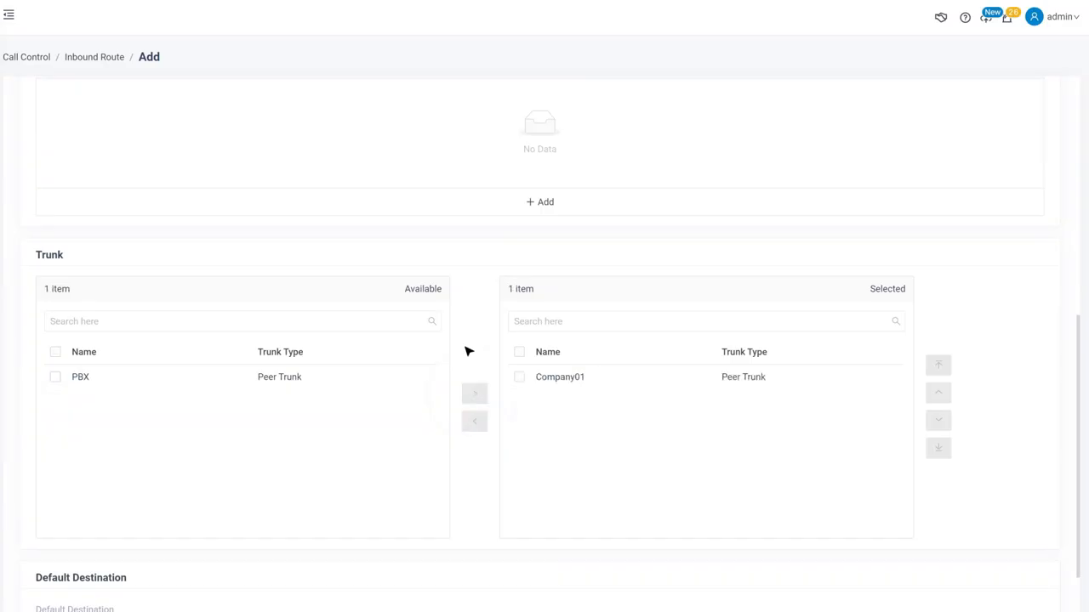
Set the inbound route's default destination to IVR 6200.
{"action": "scroll", "coordinate": [467, 351], "scroll_direction": "down", "scroll_amount": 3}
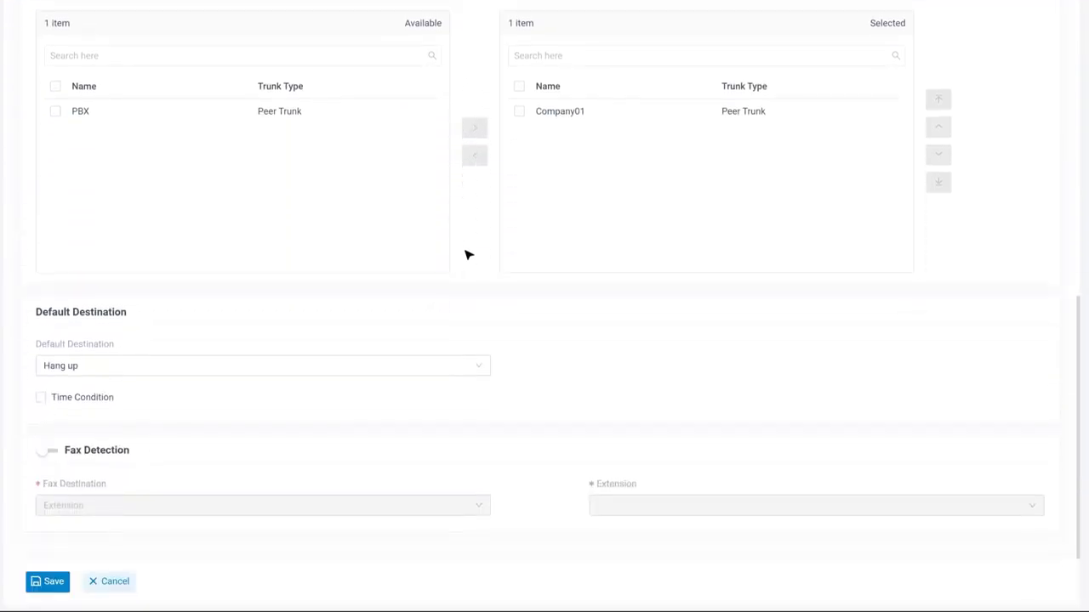
{"action": "left_click", "coordinate": [484, 369]}
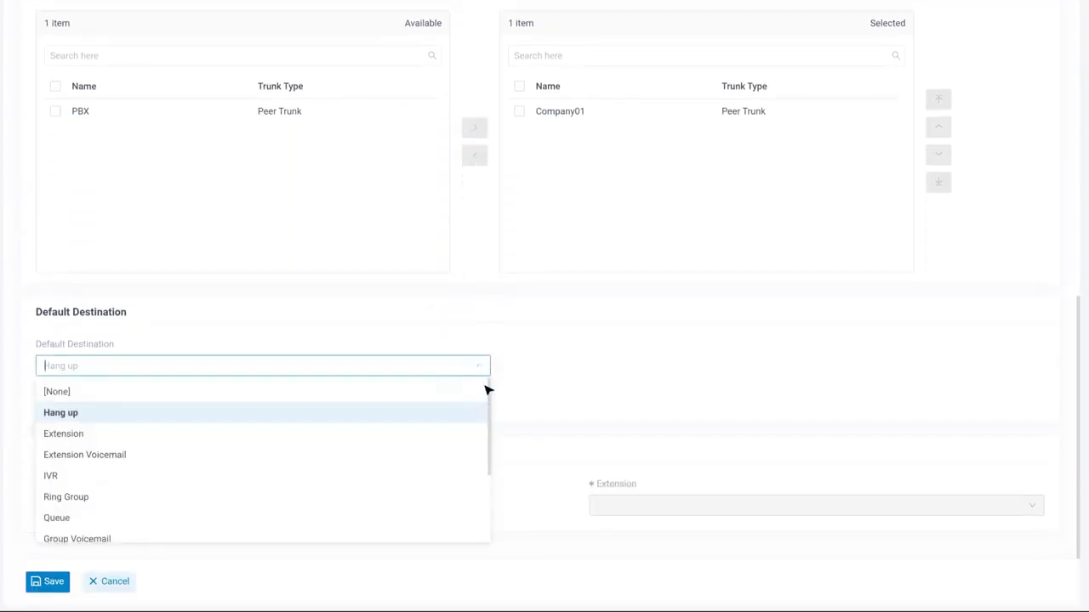
{"action": "left_click_drag", "start_coordinate": [492, 406], "coordinate": [491, 433]}
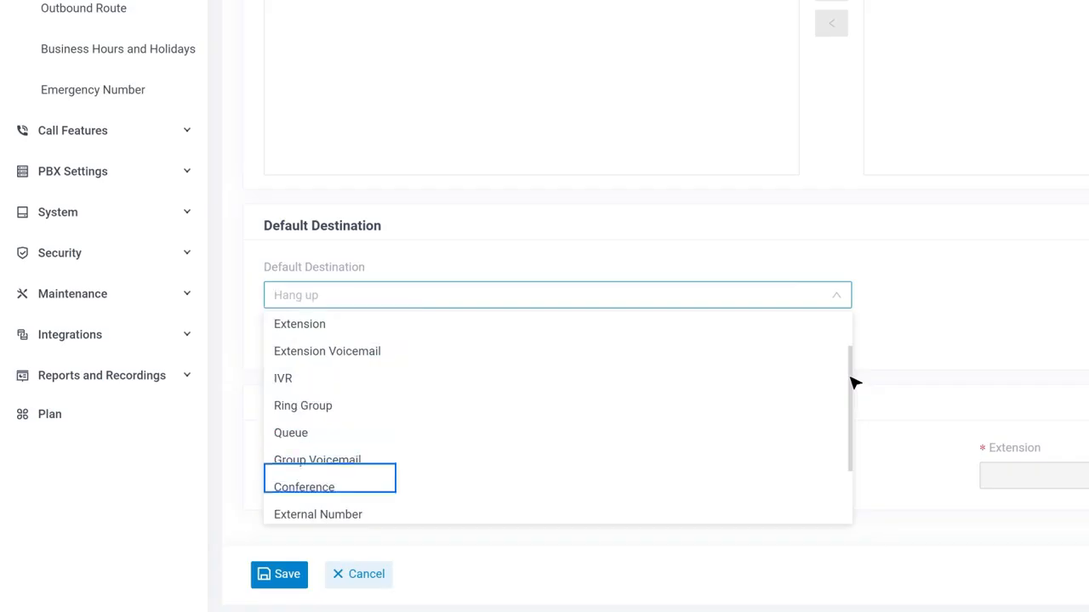
{"action": "mouse_move", "coordinate": [852, 379]}
{"action": "left_mouse_down"}
{"action": "mouse_move", "coordinate": [863, 454]}
{"action": "mouse_move", "coordinate": [863, 365]}
{"action": "left_mouse_up"}
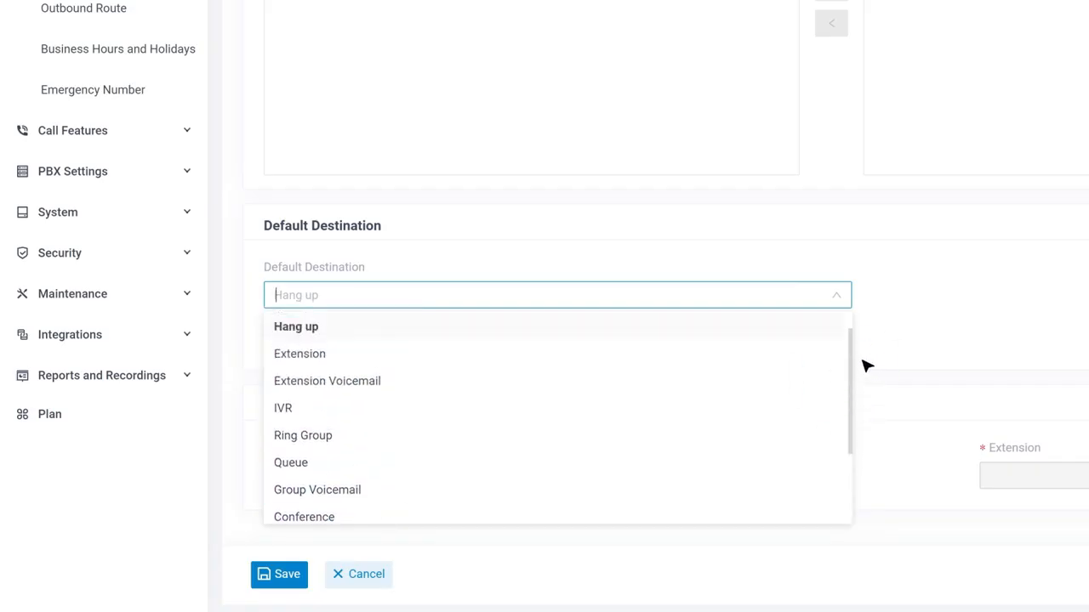
{"action": "left_click", "coordinate": [779, 409]}
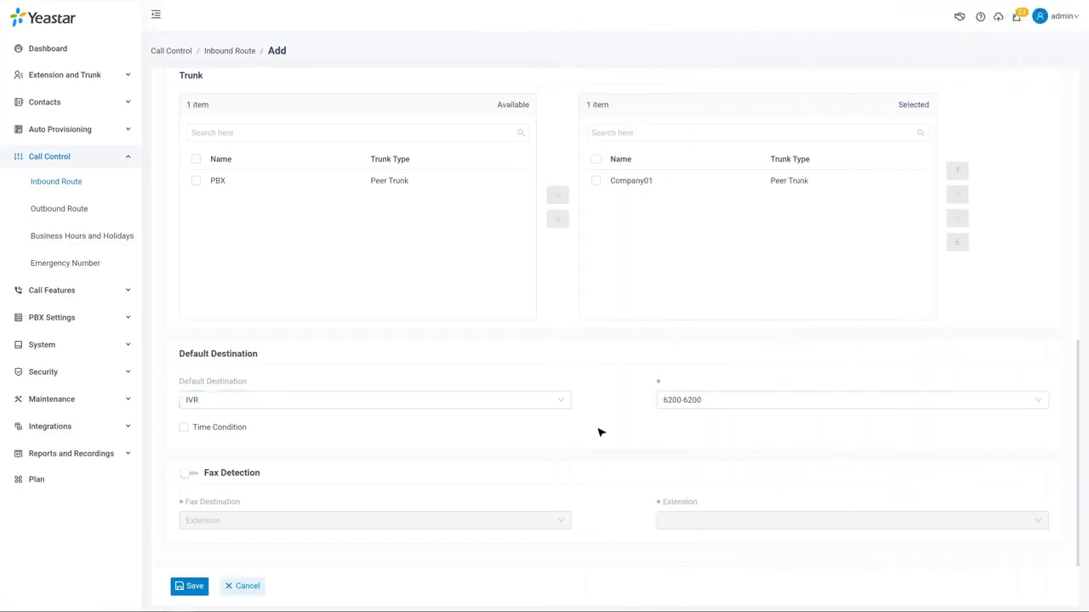
Add the PBX peer trunk to the inbound route's selected trunks.
{"action": "scroll", "coordinate": [598, 432], "scroll_direction": "up", "scroll_amount": 3}
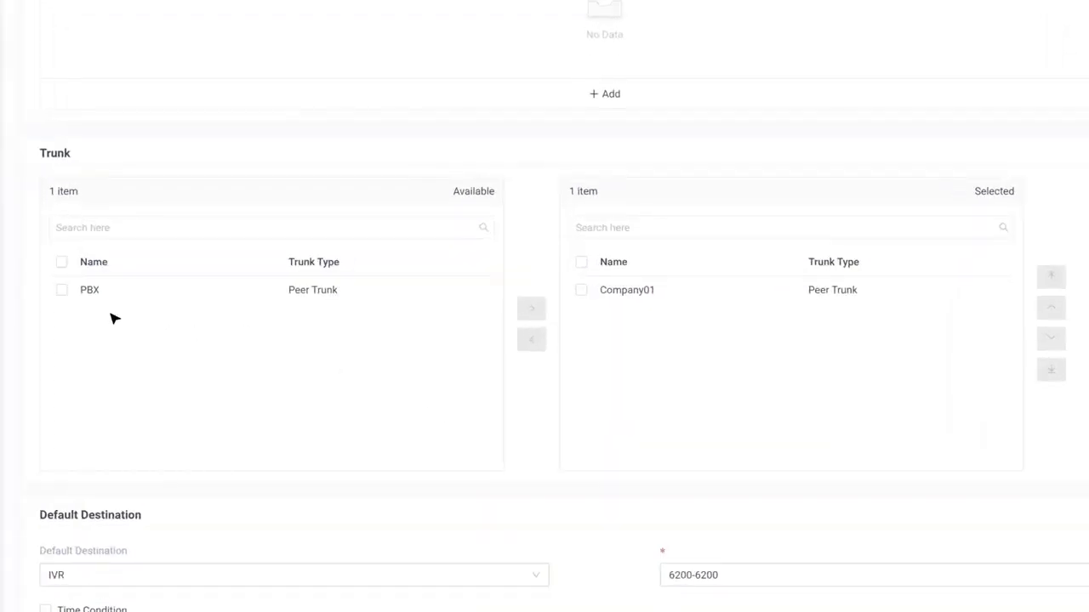
{"action": "left_click", "coordinate": [65, 293]}
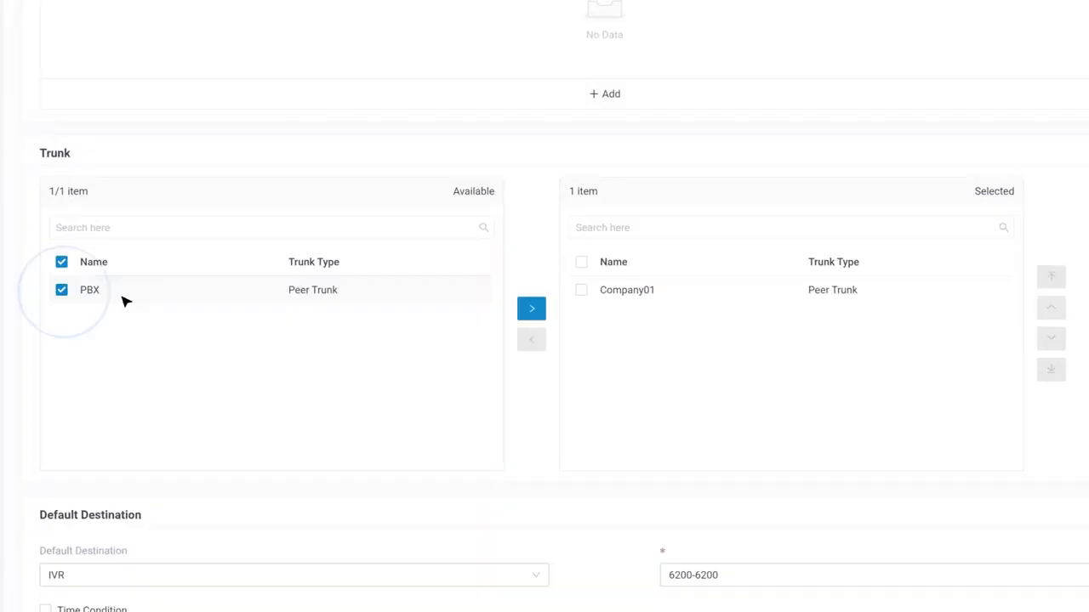
{"action": "left_click", "coordinate": [533, 309]}
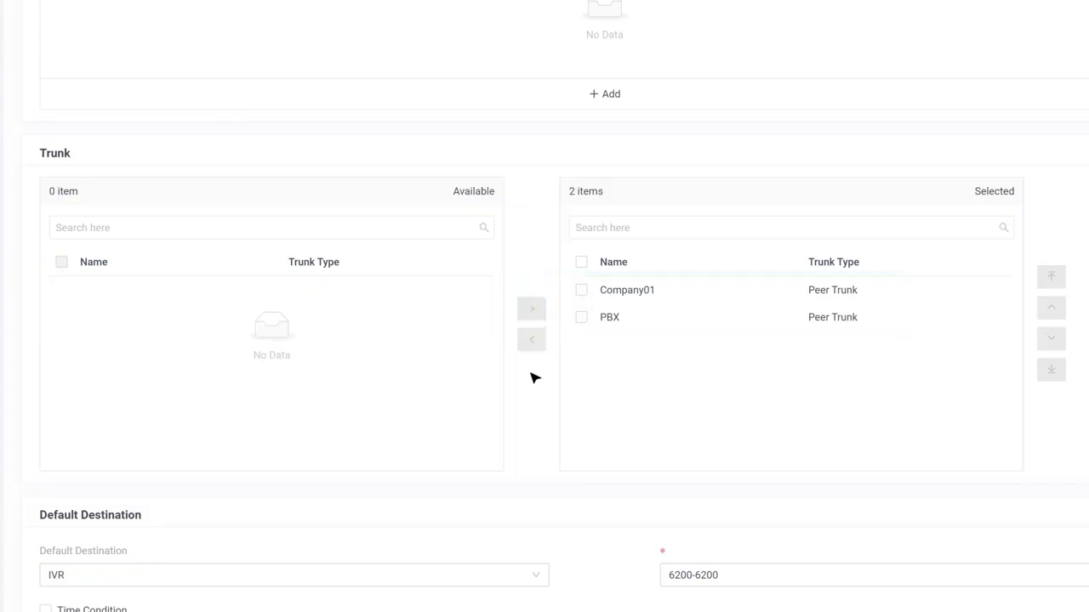
Enable Time Condition for the route and set the time-based routing mode to Based on Global Business Hours.
{"action": "scroll", "coordinate": [533, 377], "scroll_direction": "down", "scroll_amount": 3}
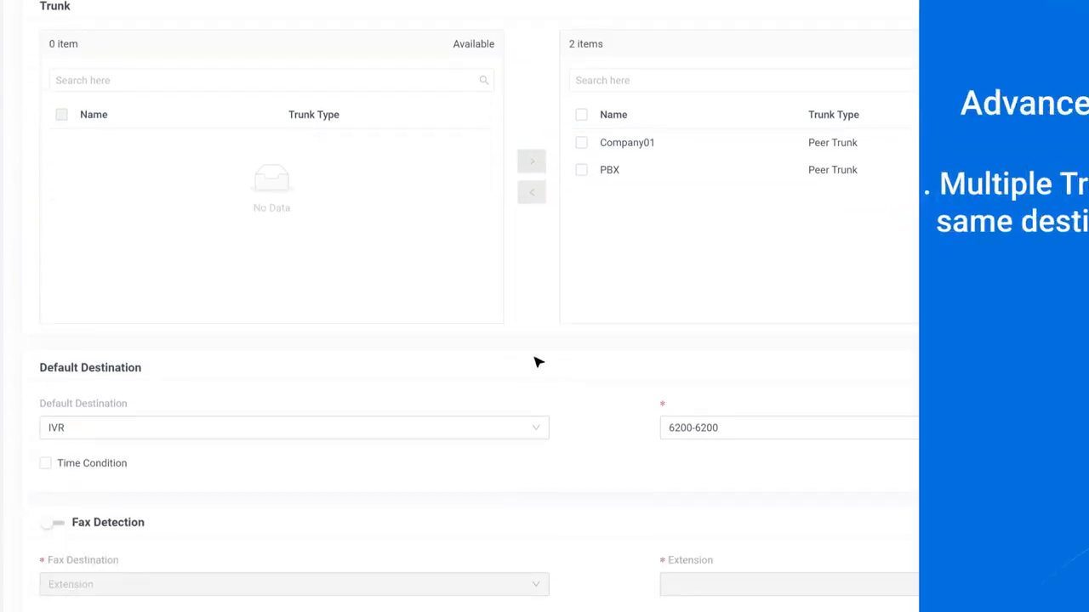
{"action": "left_click", "coordinate": [45, 463]}
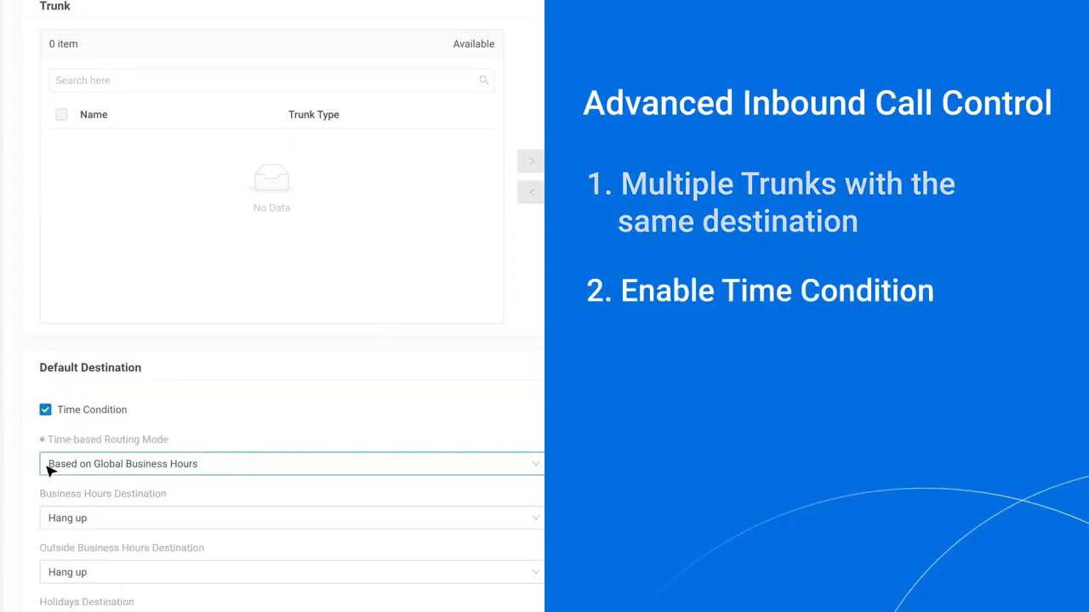
{"action": "scroll", "coordinate": [306, 425], "scroll_direction": "down", "scroll_amount": 2}
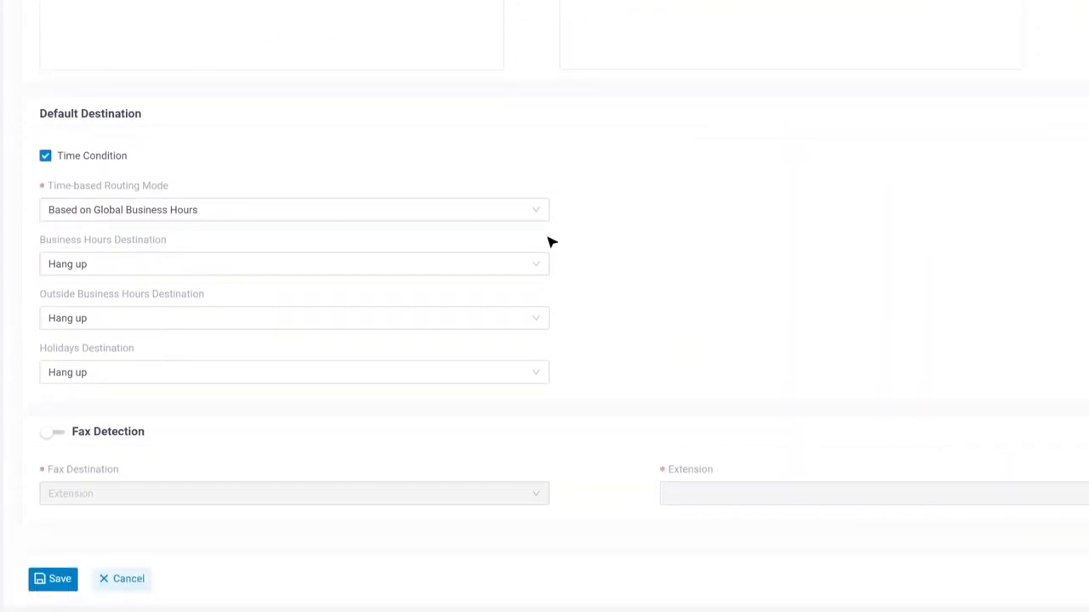
{"action": "left_click", "coordinate": [541, 212]}
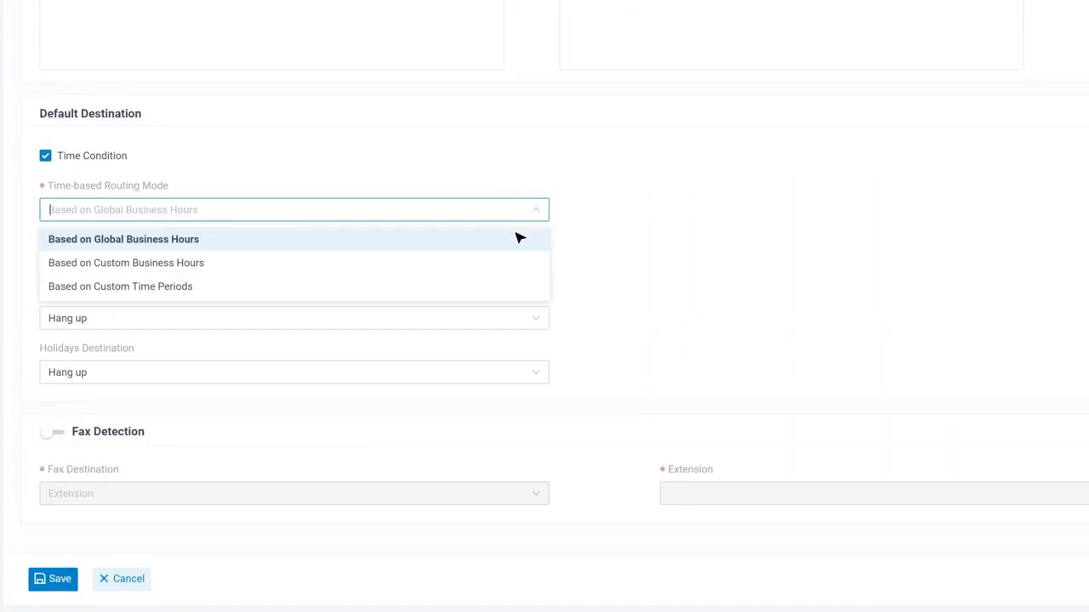
{"action": "left_click", "coordinate": [517, 238]}
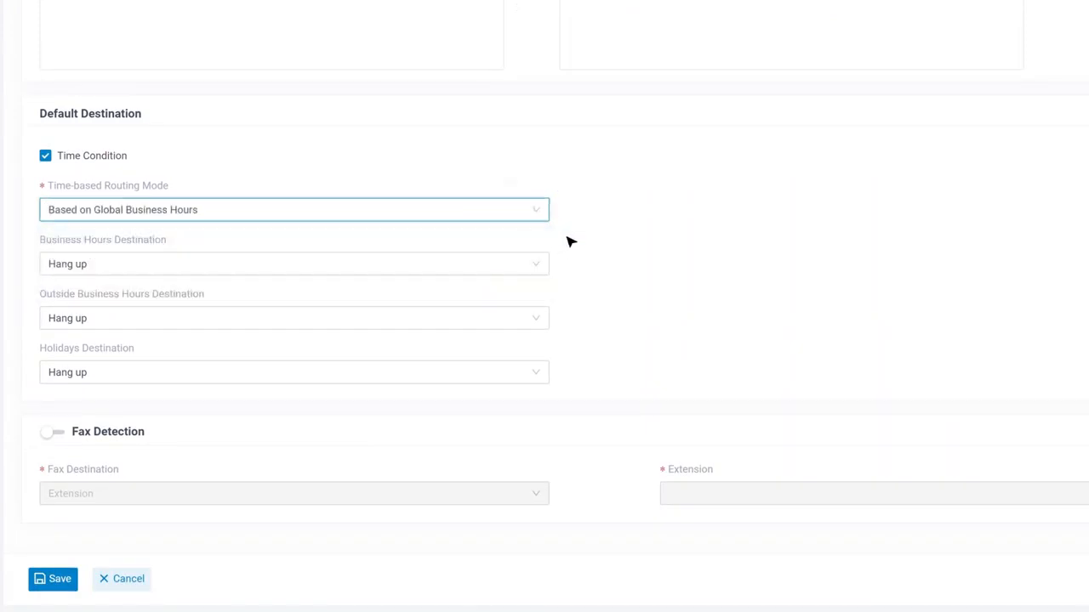
Route business hours calls to extension 1001, outside business hours calls to extension 1001's voicemail, and holiday calls to IVR 6200.
{"action": "left_click", "coordinate": [539, 265]}
{"action": "left_click", "coordinate": [539, 341]}
{"action": "left_click", "coordinate": [534, 321]}
{"action": "left_click", "coordinate": [486, 416]}
{"action": "left_click", "coordinate": [437, 372]}
{"action": "left_click", "coordinate": [426, 279]}
{"action": "left_click", "coordinate": [587, 330]}
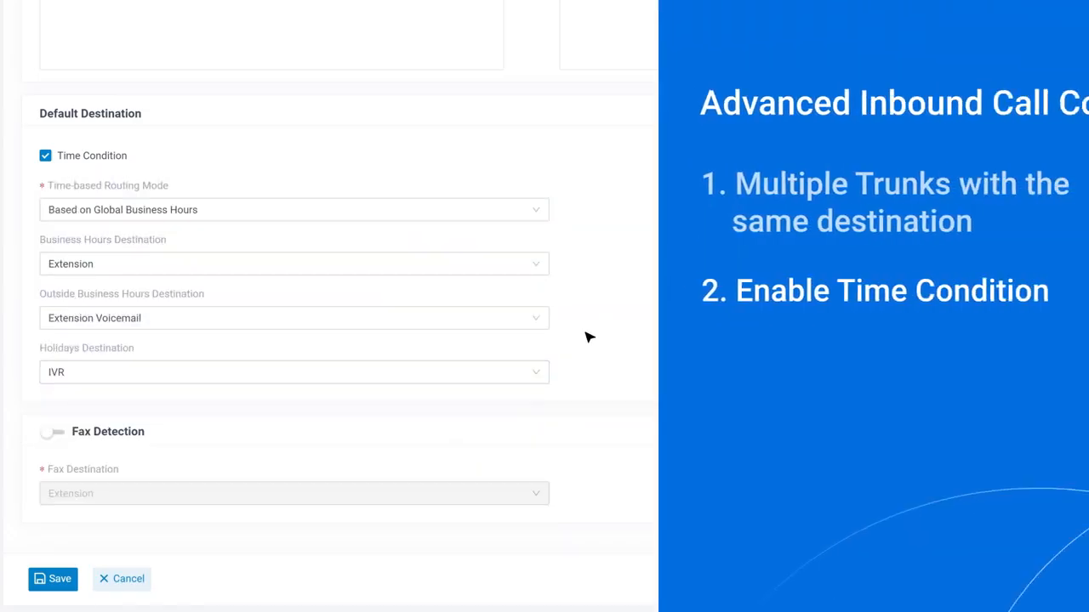
Choose Caller ID Matching Settings as the route's Caller ID pattern option.
{"action": "scroll", "coordinate": [587, 335], "scroll_direction": "up", "scroll_amount": 2}
{"action": "scroll", "coordinate": [272, 281], "scroll_direction": "up", "scroll_amount": 7}
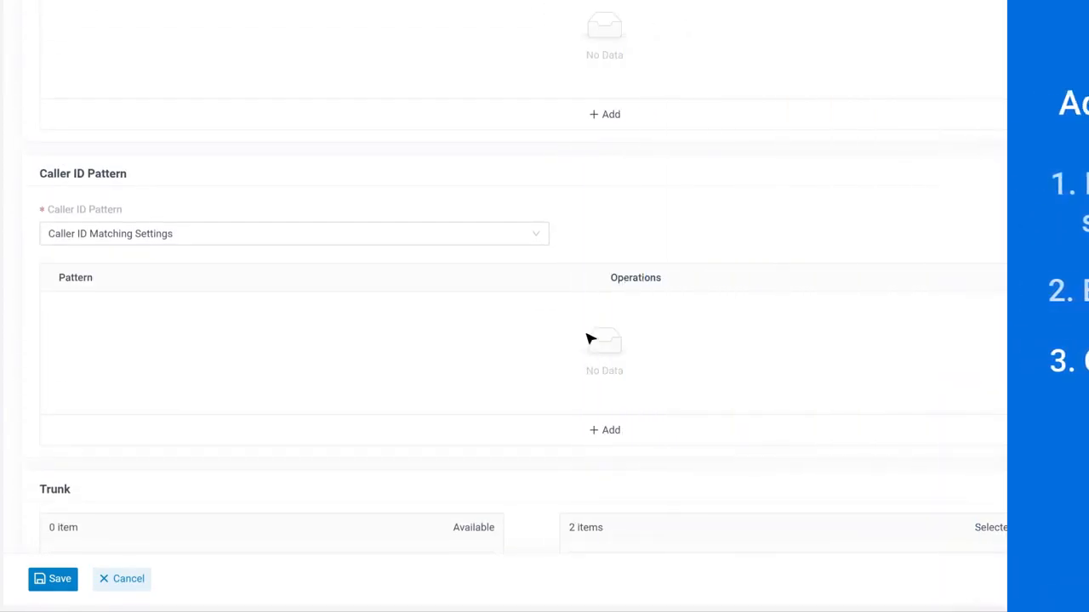
{"action": "left_click", "coordinate": [535, 236]}
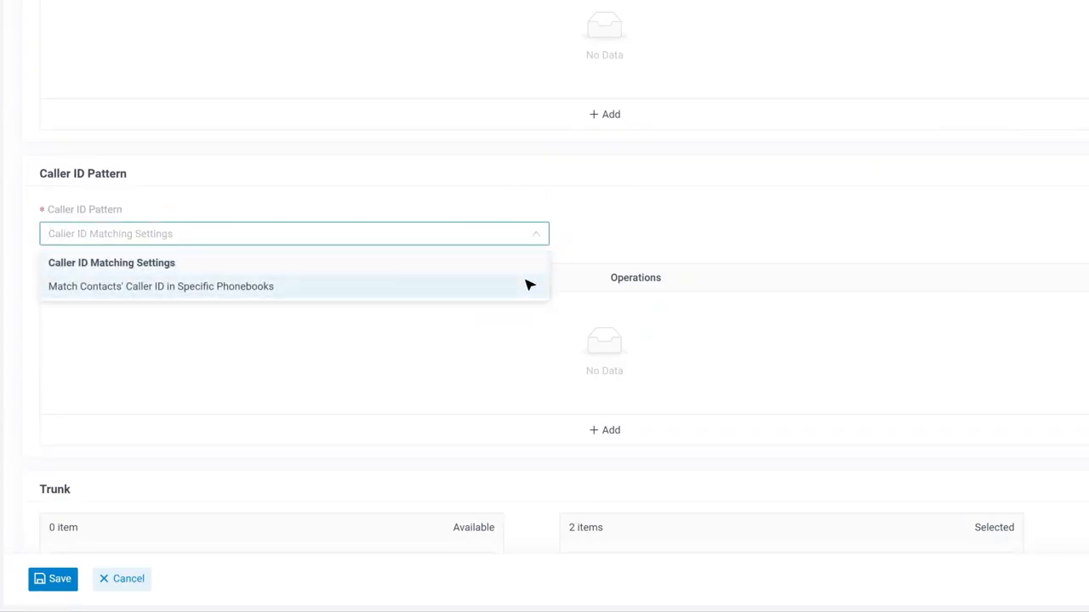
{"action": "left_click", "coordinate": [527, 266]}
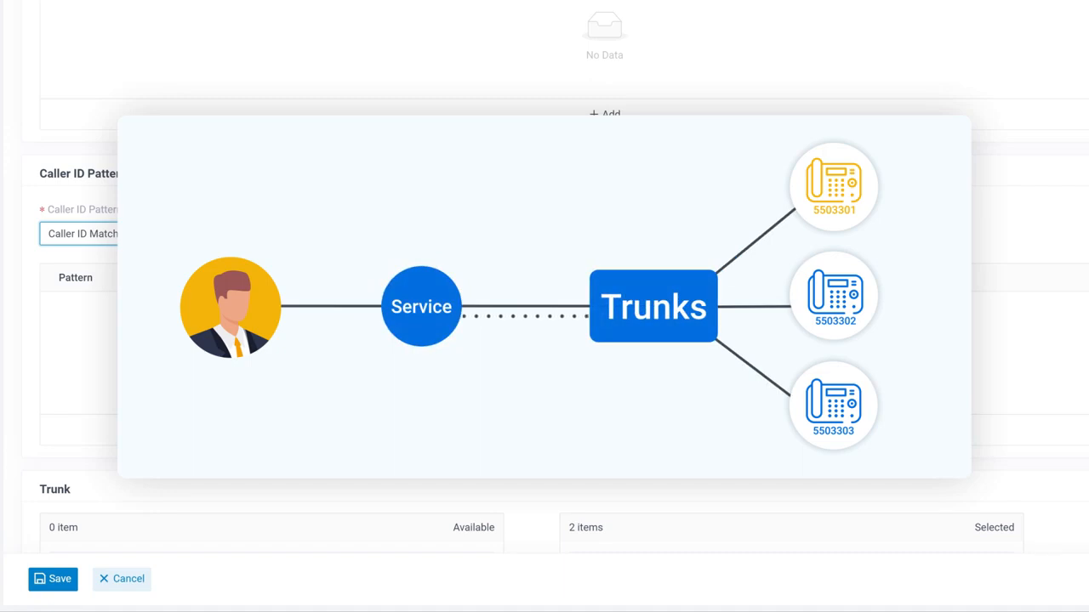
Add a blank pattern entry to the route's DID patterns.
{"action": "scroll", "coordinate": [544, 298], "scroll_direction": "up", "scroll_amount": 3}
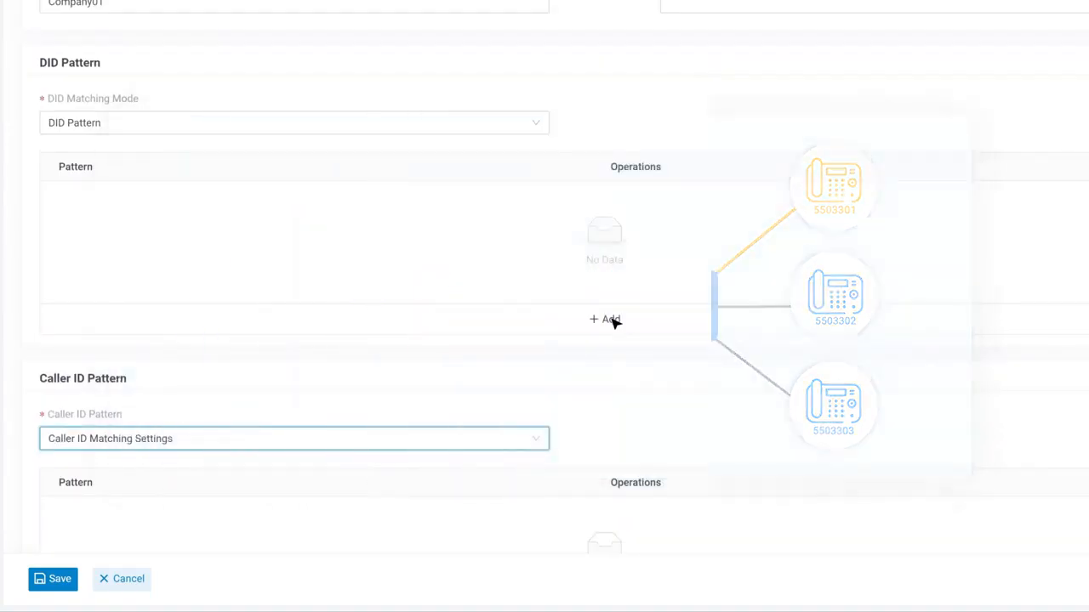
{"action": "left_click", "coordinate": [612, 320]}
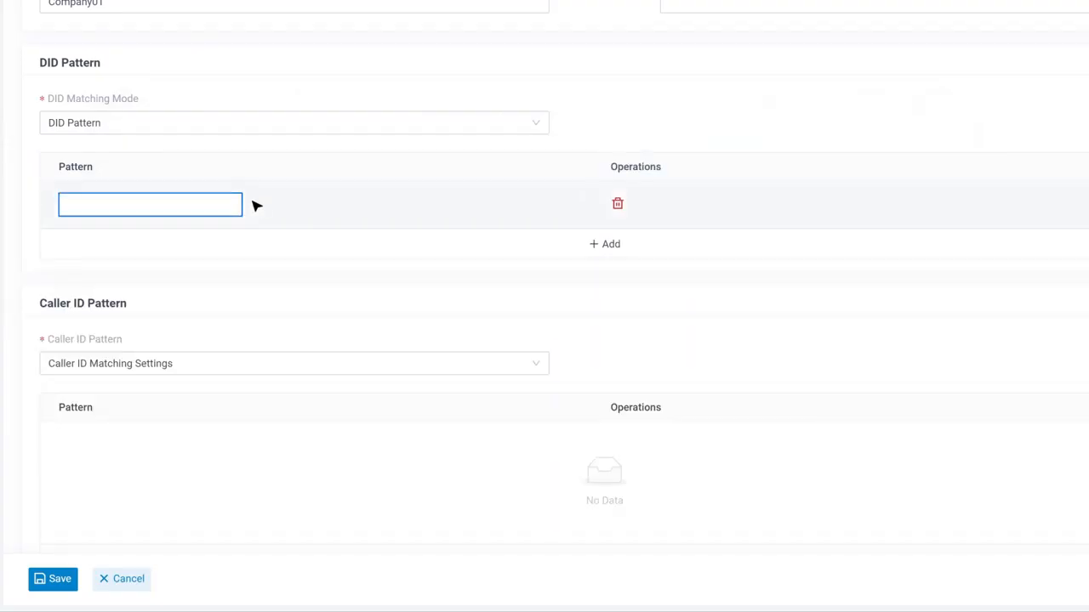
{"action": "left_click", "coordinate": [211, 206]}
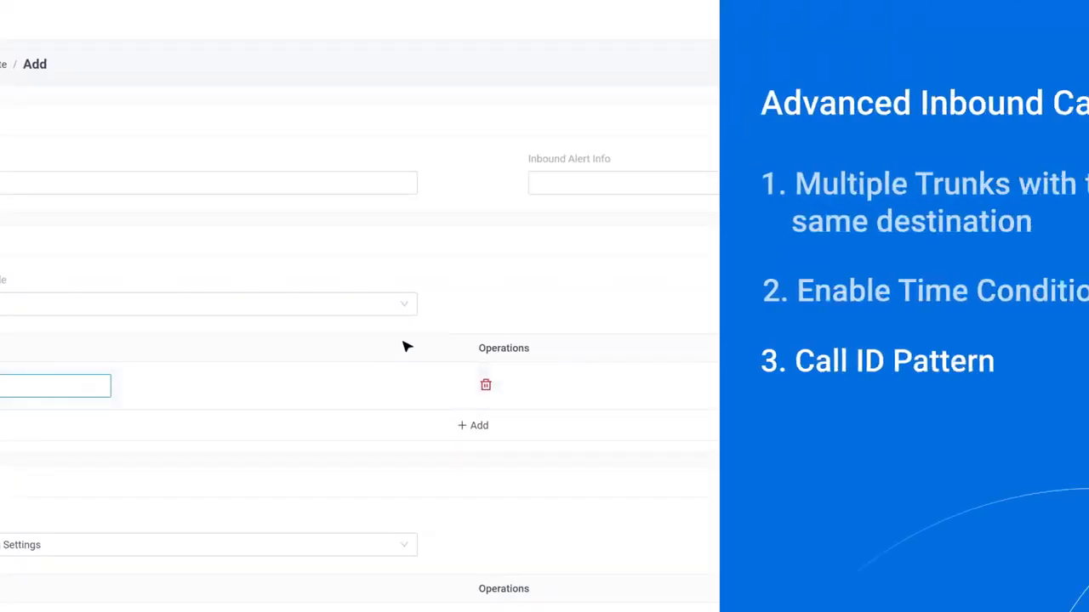
{"action": "left_click", "coordinate": [447, 319]}
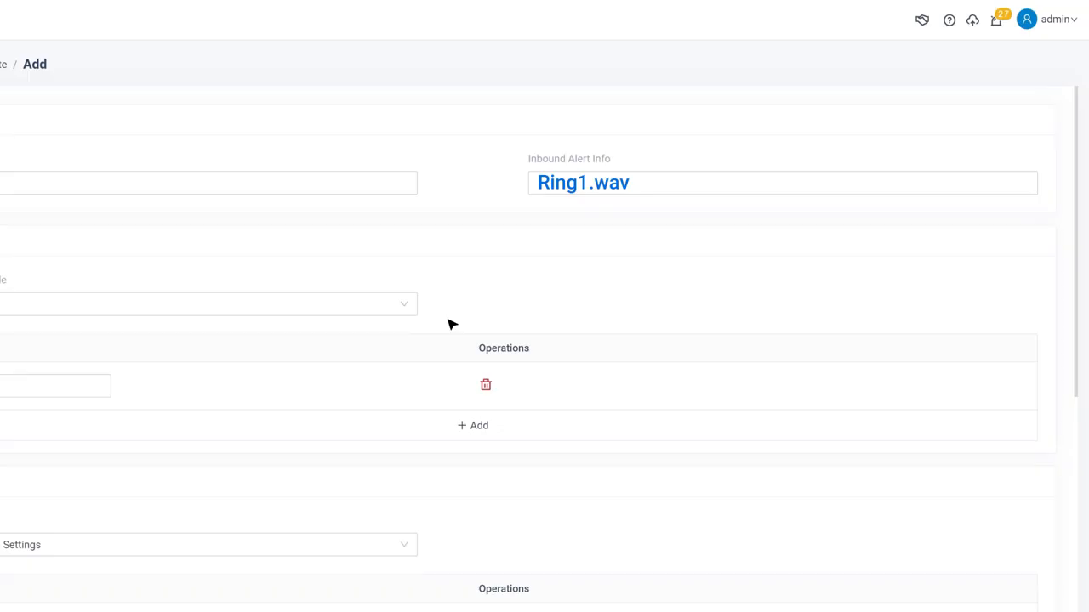
Enable Fax Detection on the route and send faxes with Fax To Email to extension 1001's email address.
{"action": "scroll", "coordinate": [459, 310], "scroll_direction": "down", "scroll_amount": 10}
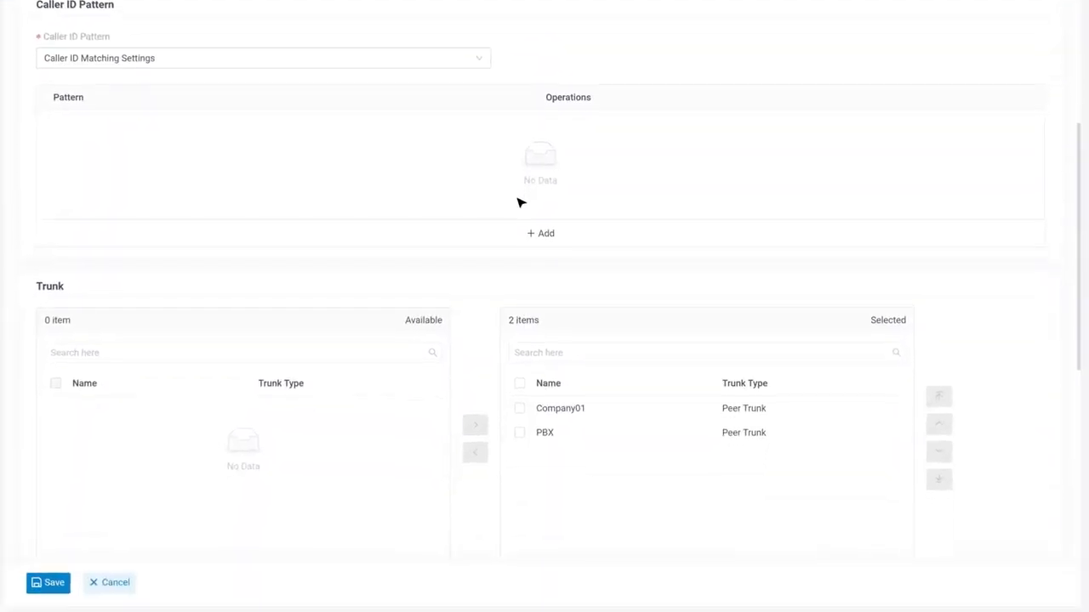
{"action": "scroll", "coordinate": [519, 202], "scroll_direction": "down", "scroll_amount": 1}
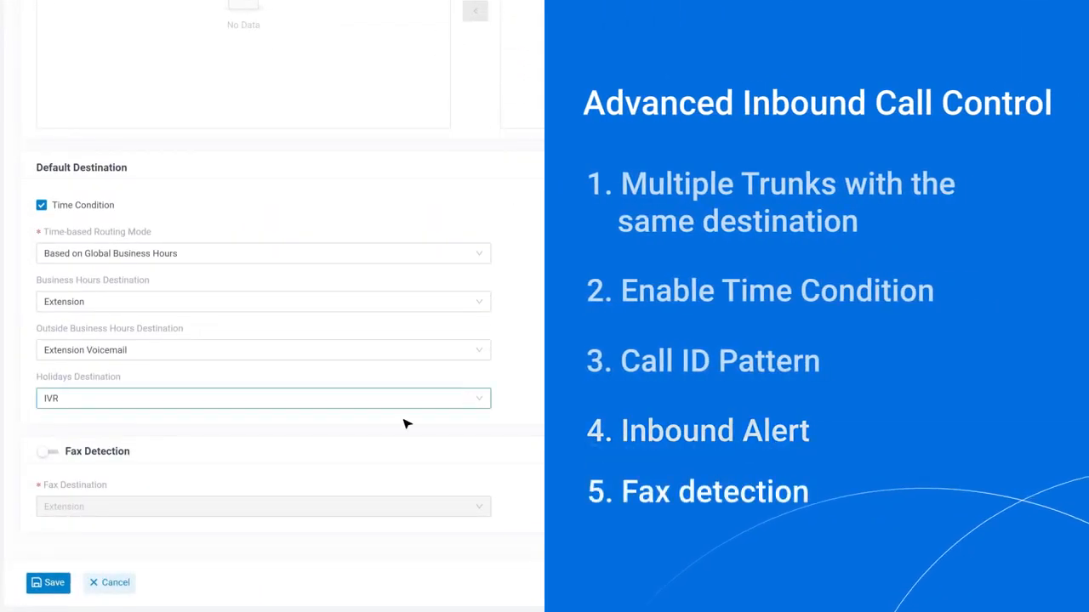
{"action": "left_click", "coordinate": [44, 454]}
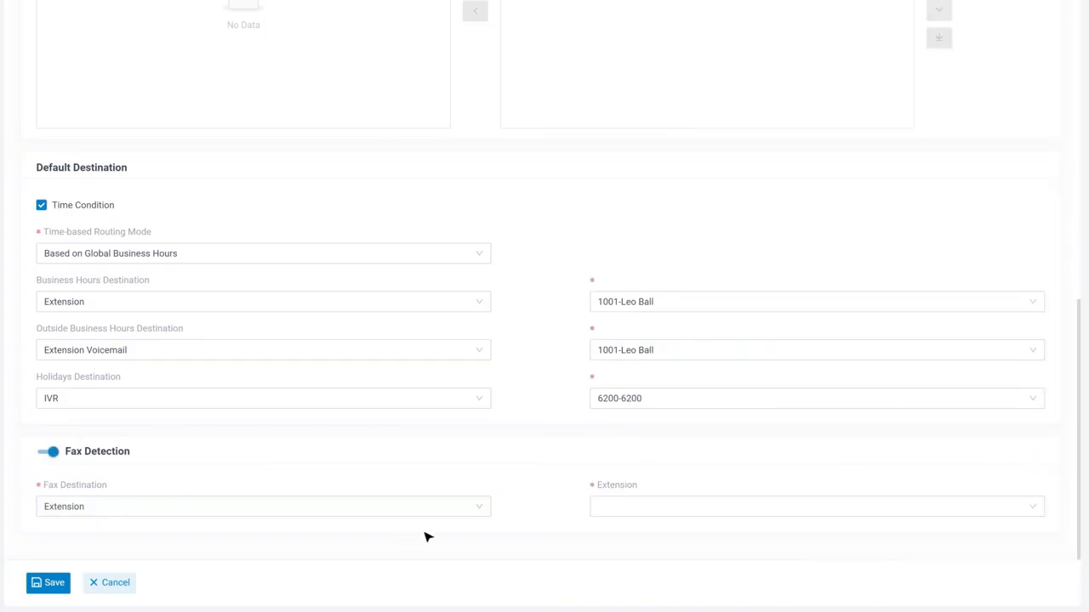
{"action": "left_click", "coordinate": [482, 511]}
{"action": "left_click", "coordinate": [470, 483]}
{"action": "left_click", "coordinate": [514, 506]}
{"action": "left_click", "coordinate": [1034, 508]}
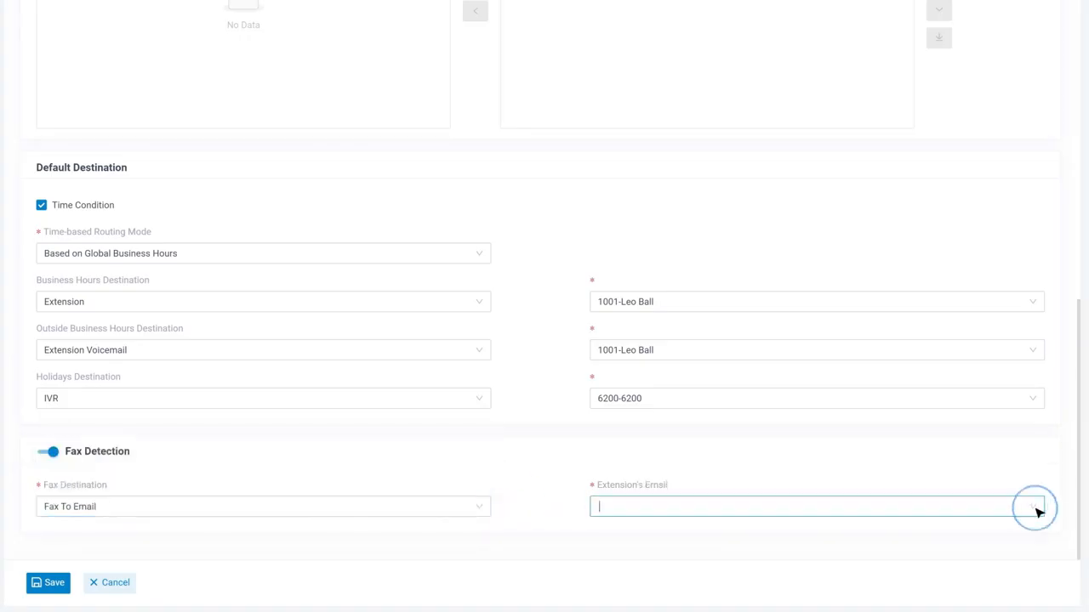
{"action": "left_click", "coordinate": [761, 396]}
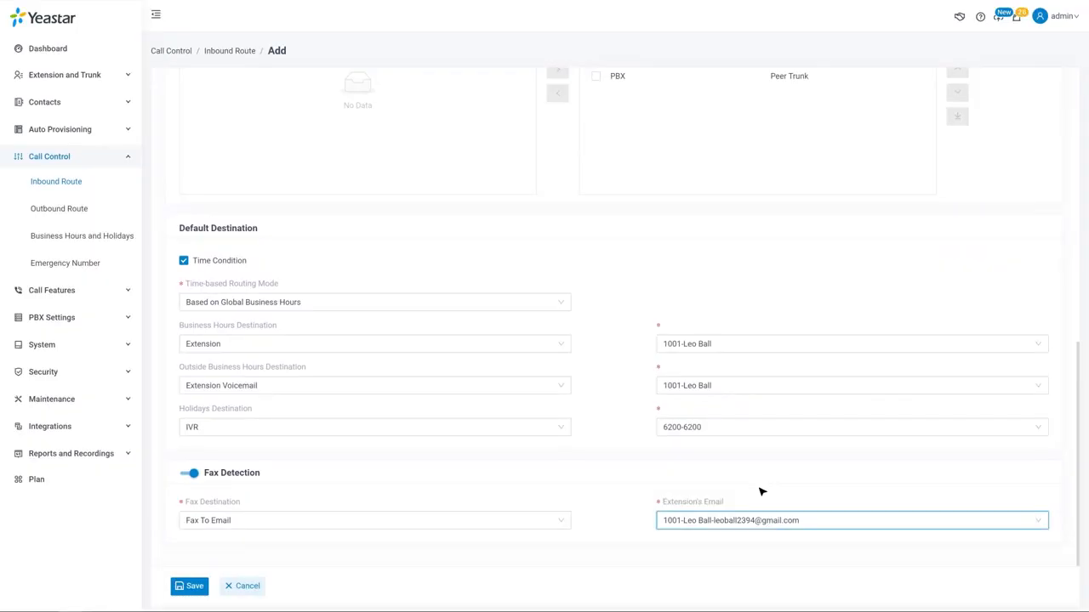
Open the Company01 trunk for editing and enable T.38 Support in its advanced VoIP settings.
{"action": "left_click", "coordinate": [128, 76]}
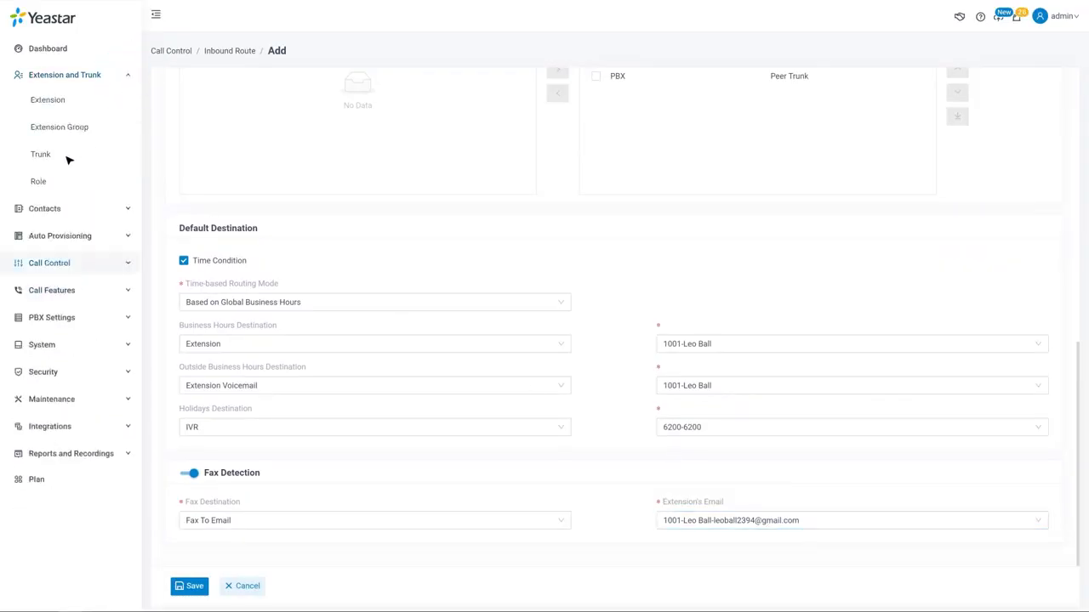
{"action": "left_click", "coordinate": [68, 161]}
{"action": "left_click", "coordinate": [990, 163]}
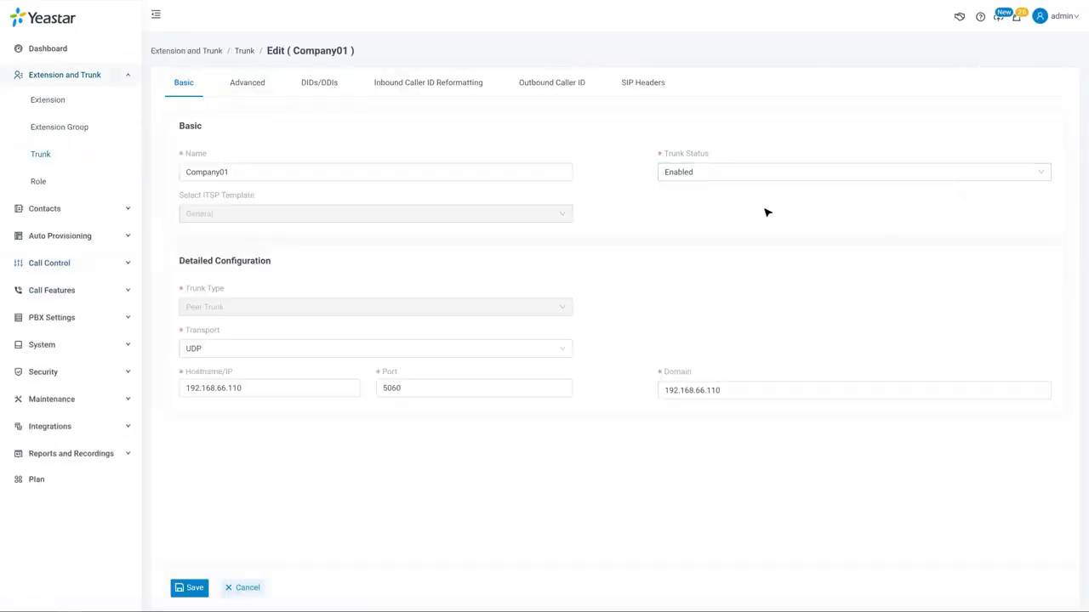
{"action": "left_click", "coordinate": [248, 85]}
{"action": "scroll", "coordinate": [537, 387], "scroll_direction": "down", "scroll_amount": 2}
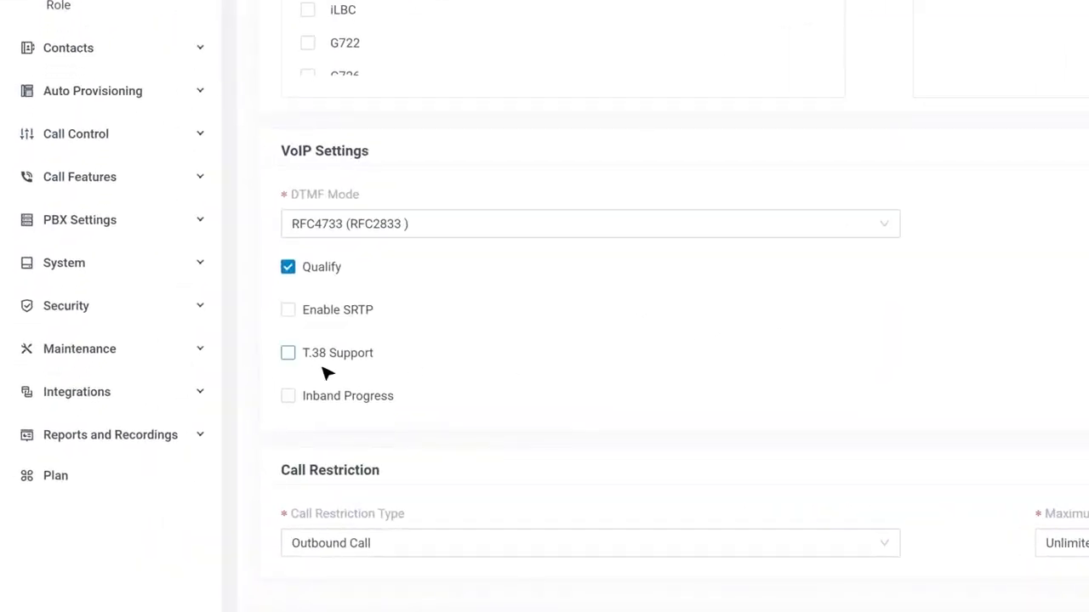
{"action": "left_click", "coordinate": [289, 356]}
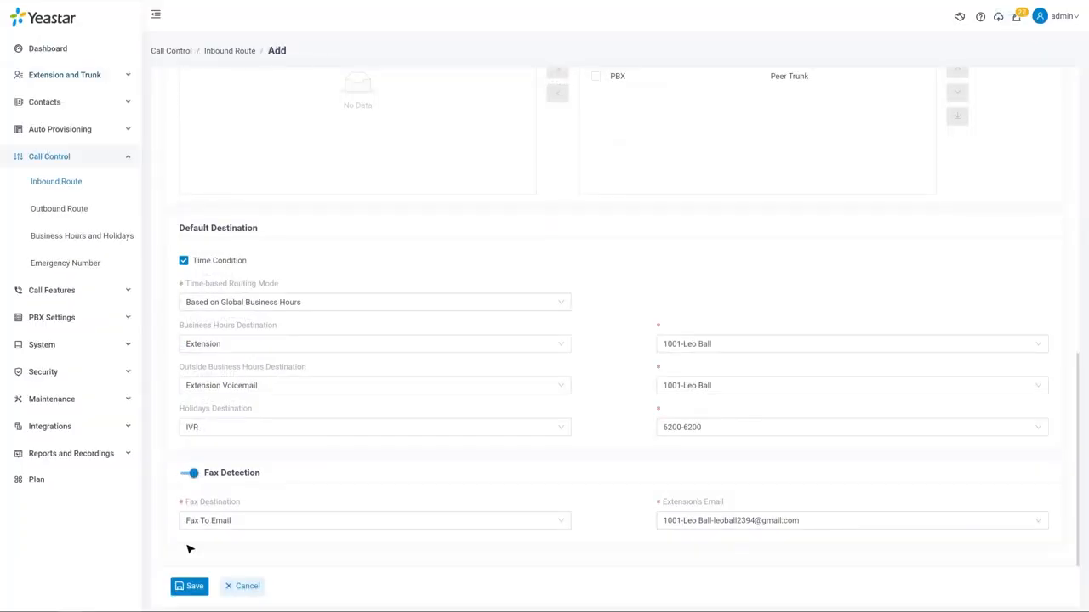
Save the Company01 inbound route, and view the inbound route import dialog without importing a file.
{"action": "left_click", "coordinate": [189, 586]}
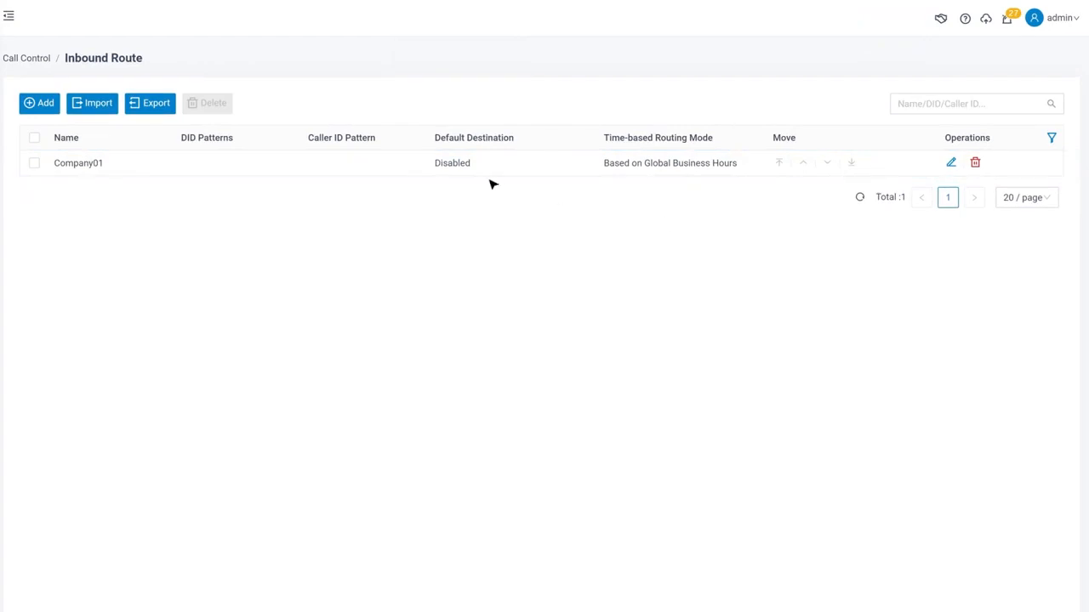
{"action": "left_click", "coordinate": [93, 106]}
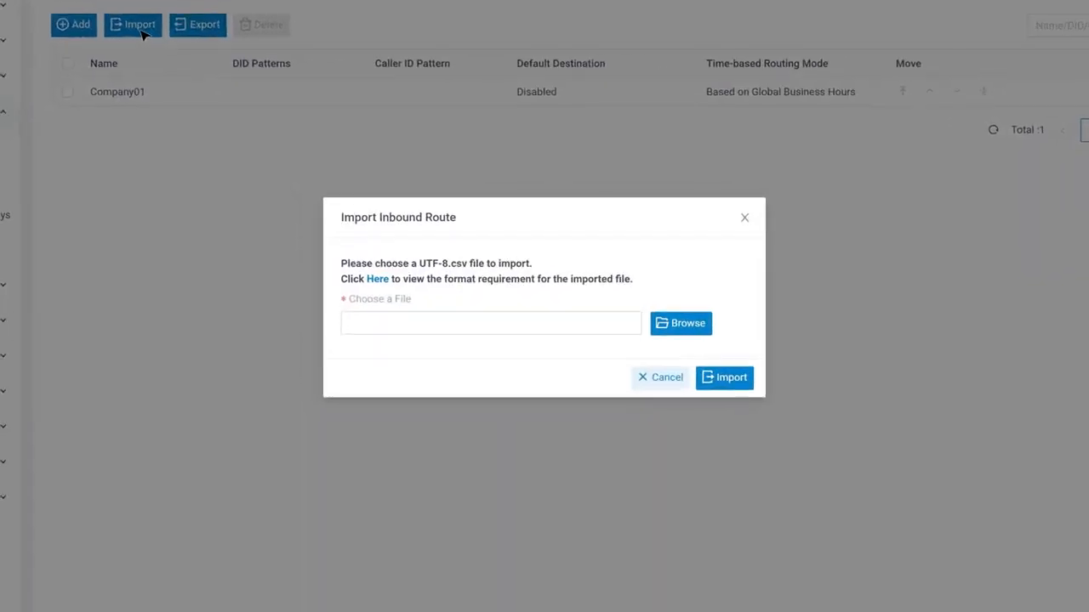
{"action": "left_click", "coordinate": [744, 218]}
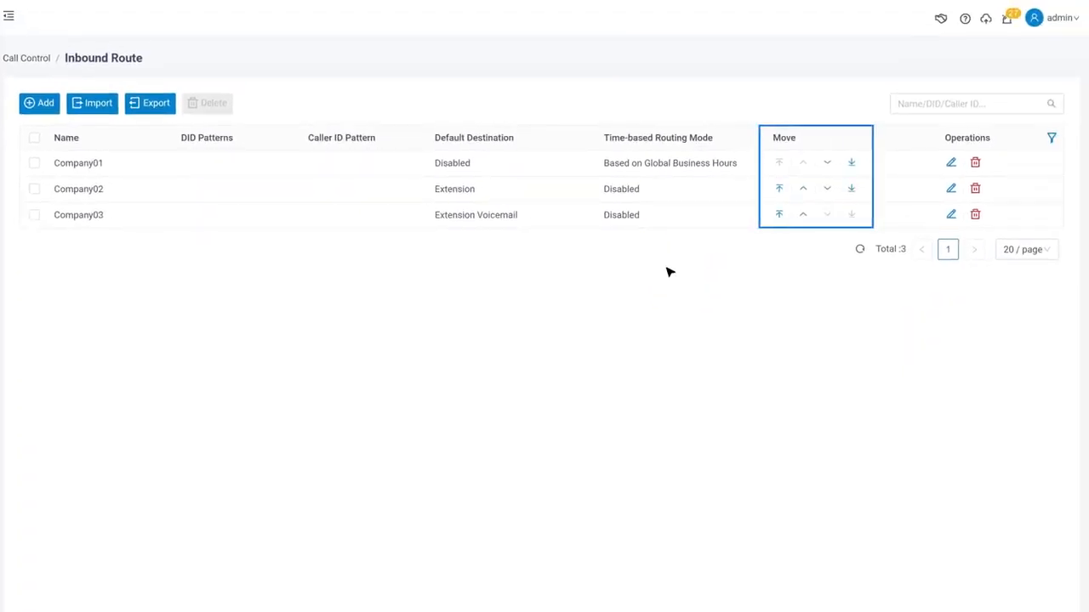
Reorder the inbound routes to Company02, Company03, Company01 and apply the changes.
{"action": "left_click", "coordinate": [804, 189]}
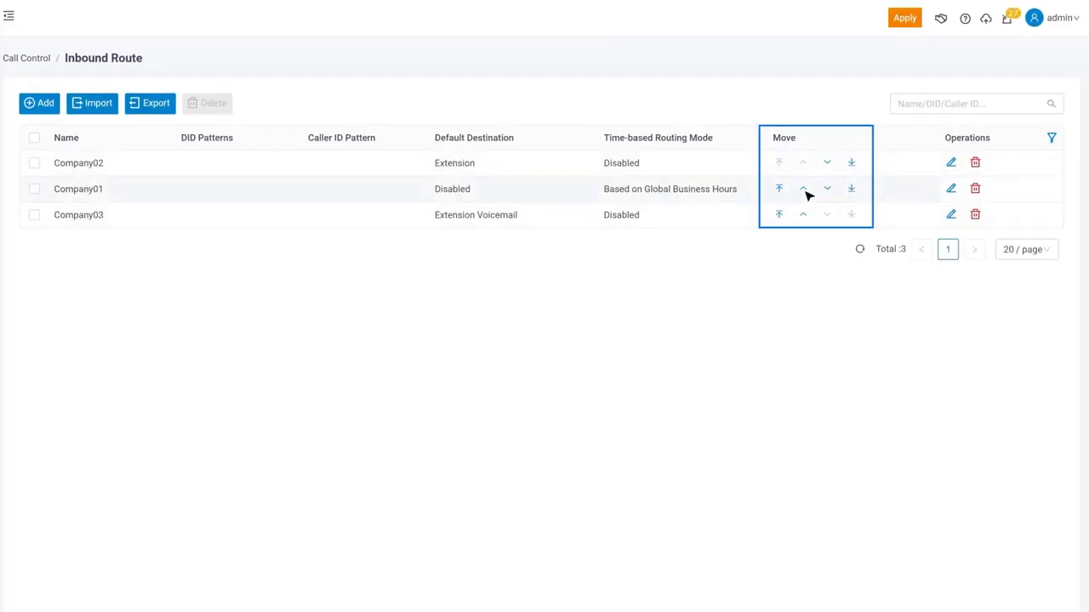
{"action": "left_click", "coordinate": [826, 189]}
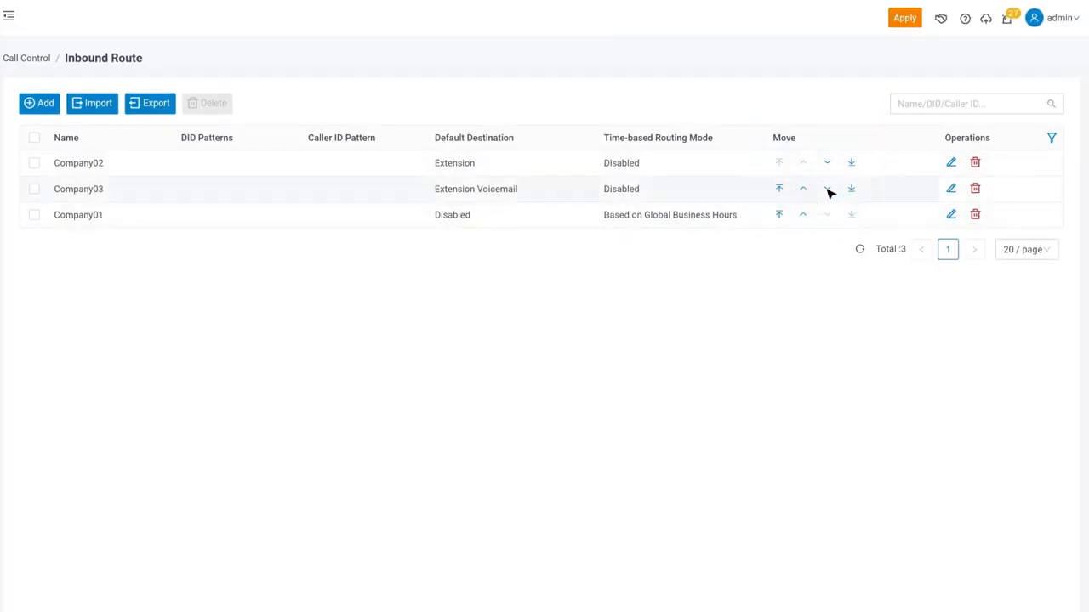
{"action": "left_click", "coordinate": [905, 18]}
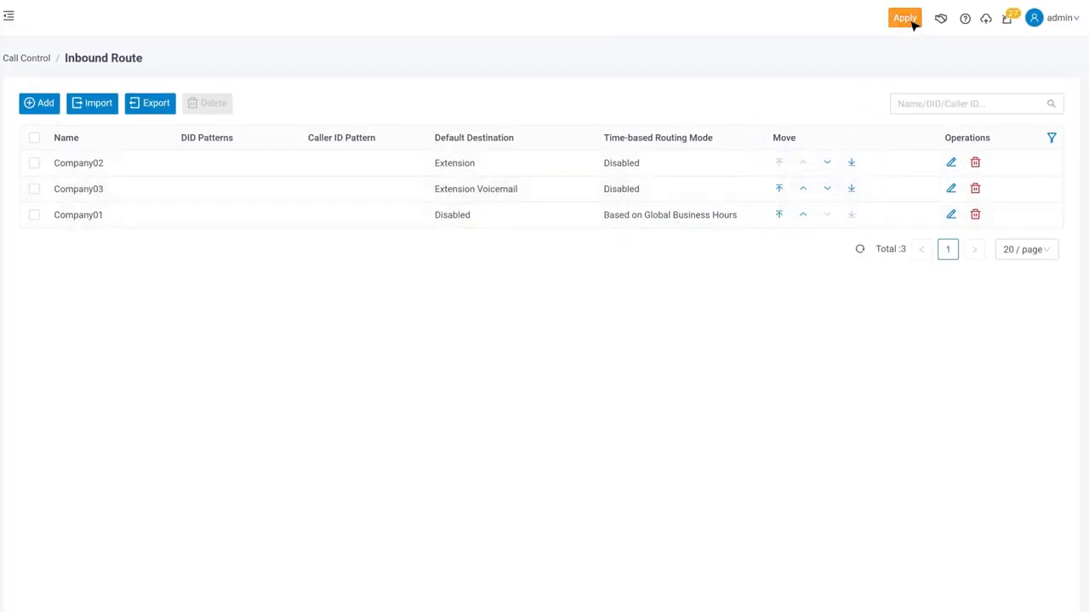